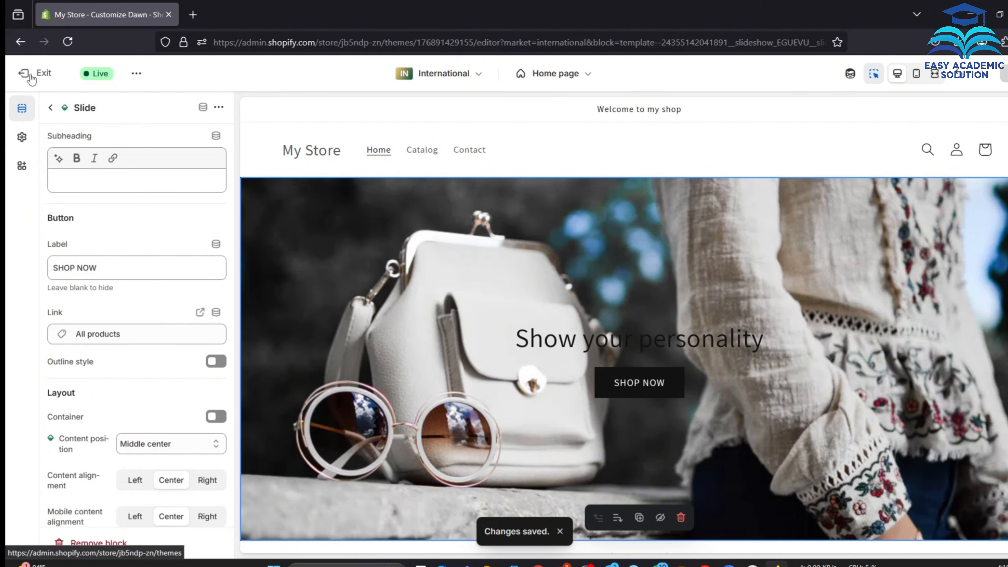
Open the store's Themes admin page in a new browser tab, keeping the theme editor open, and switch to it
right_click(26, 77)
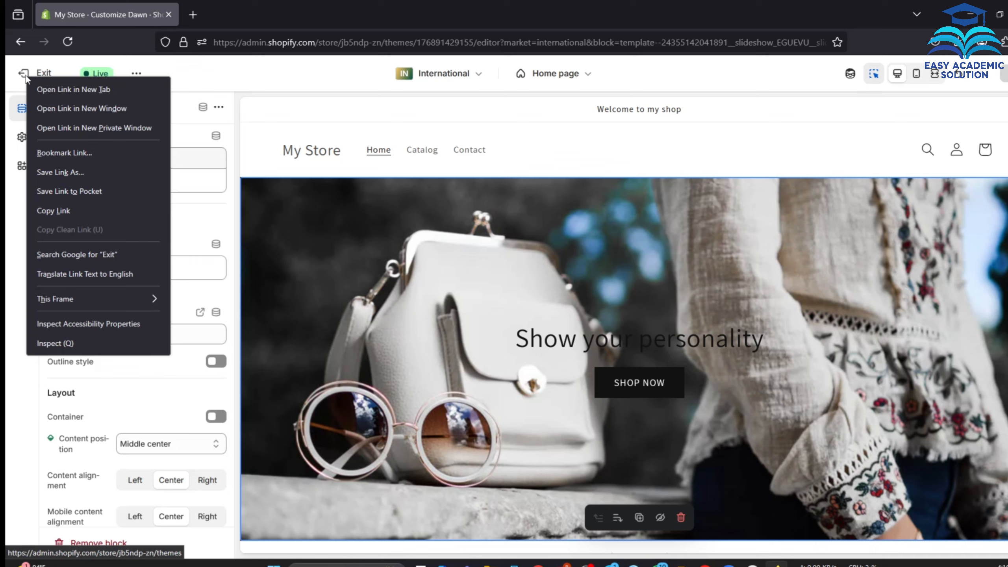
click(65, 90)
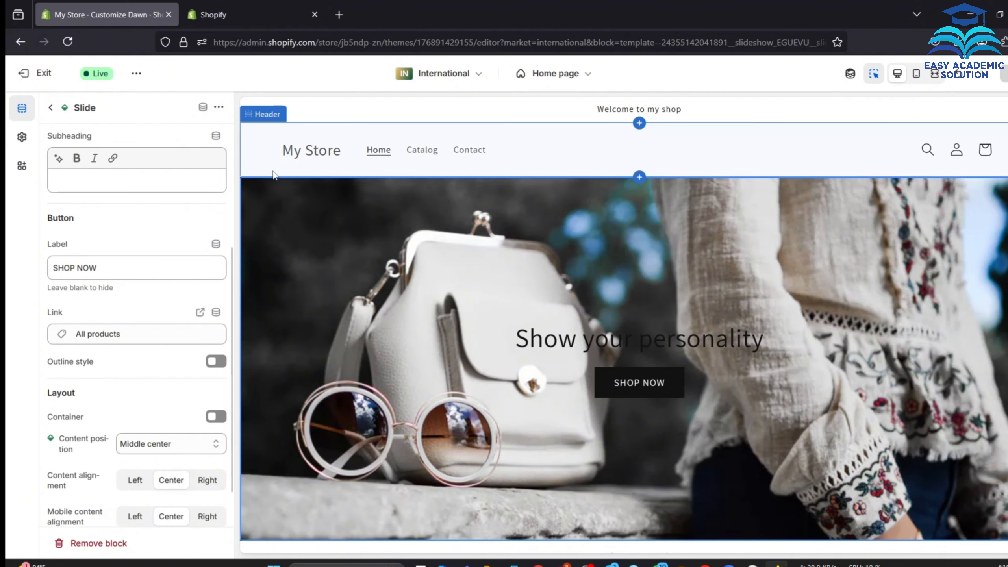
click(232, 15)
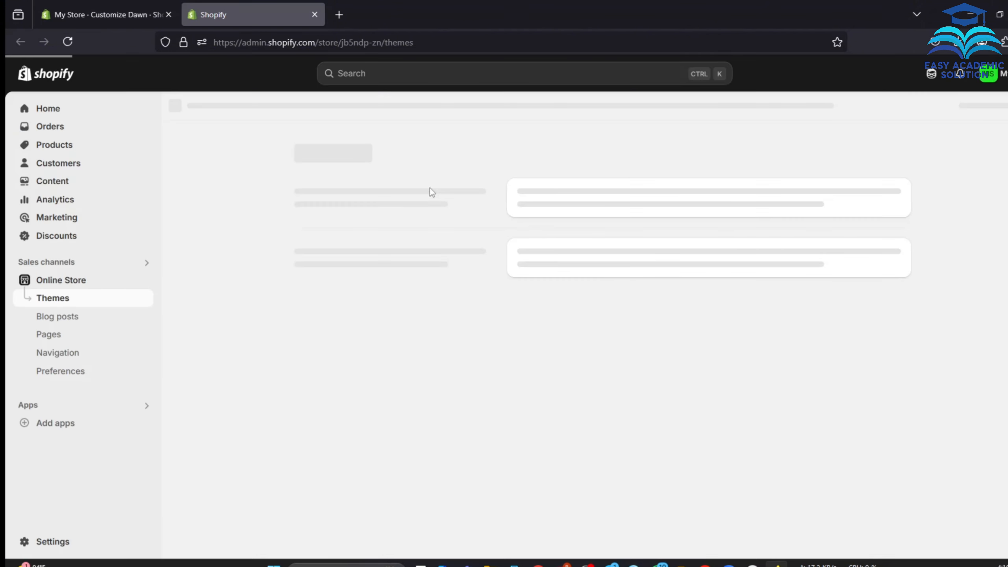
Check the home page's Featured products section in the theme editor and return to the Themes admin page
click(100, 11)
scroll(422, 432, down, 6)
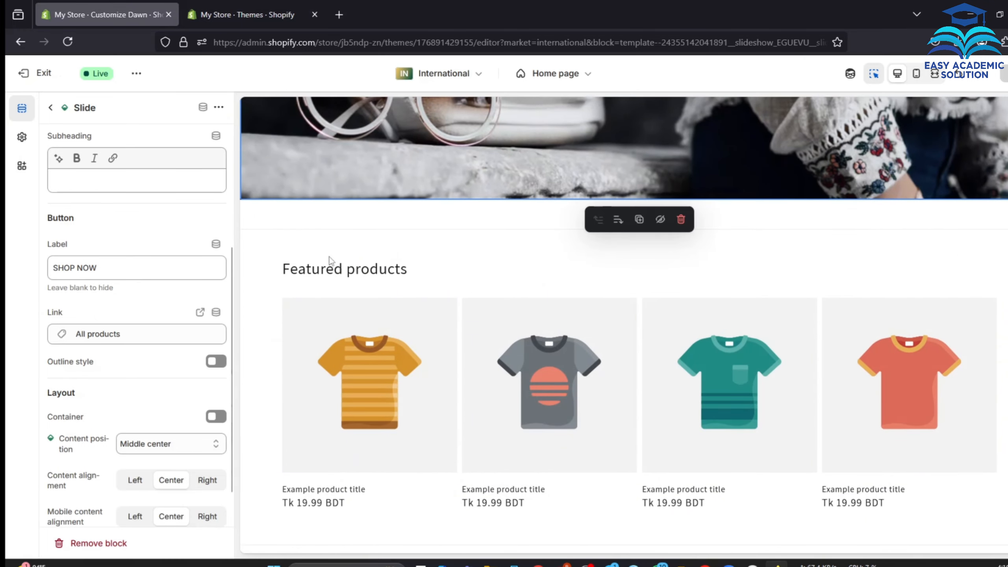
click(241, 15)
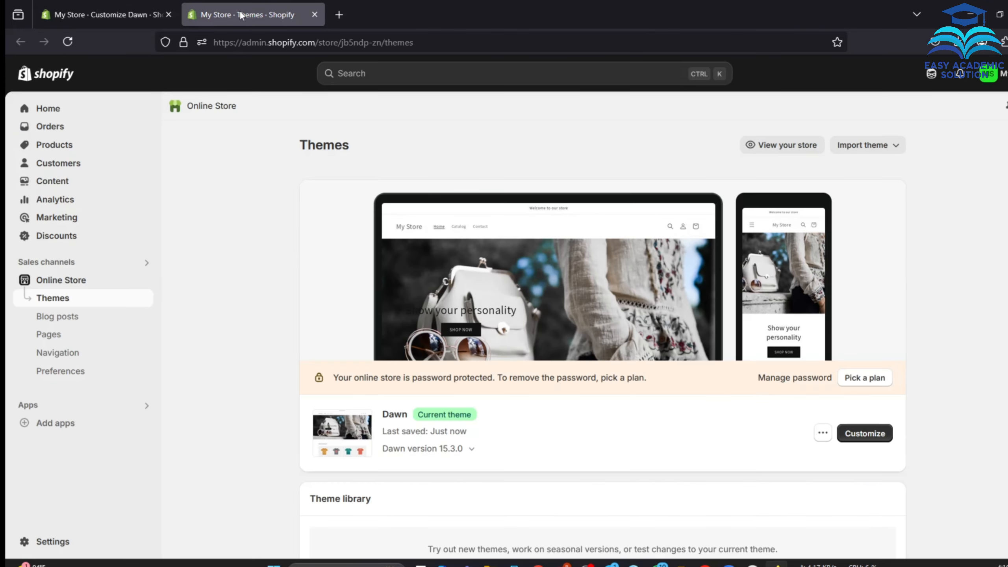
Start adding a new product to the store and title it "Hoodie"
click(56, 150)
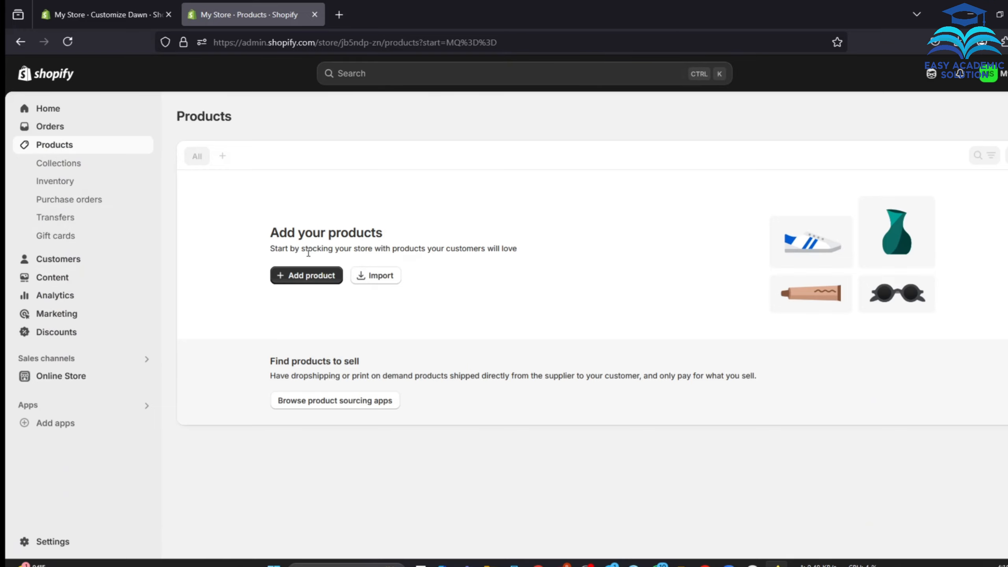
click(304, 281)
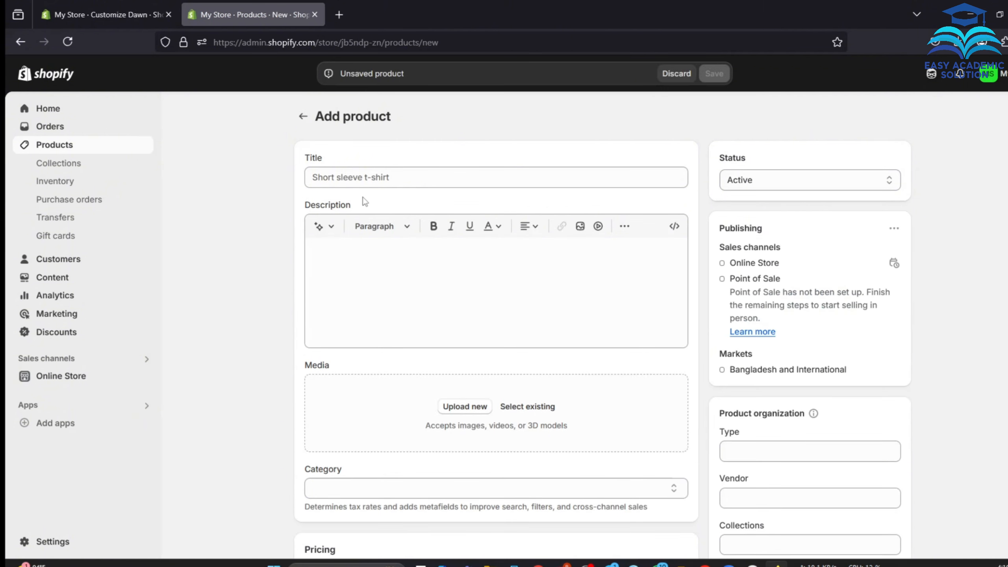
click(367, 179)
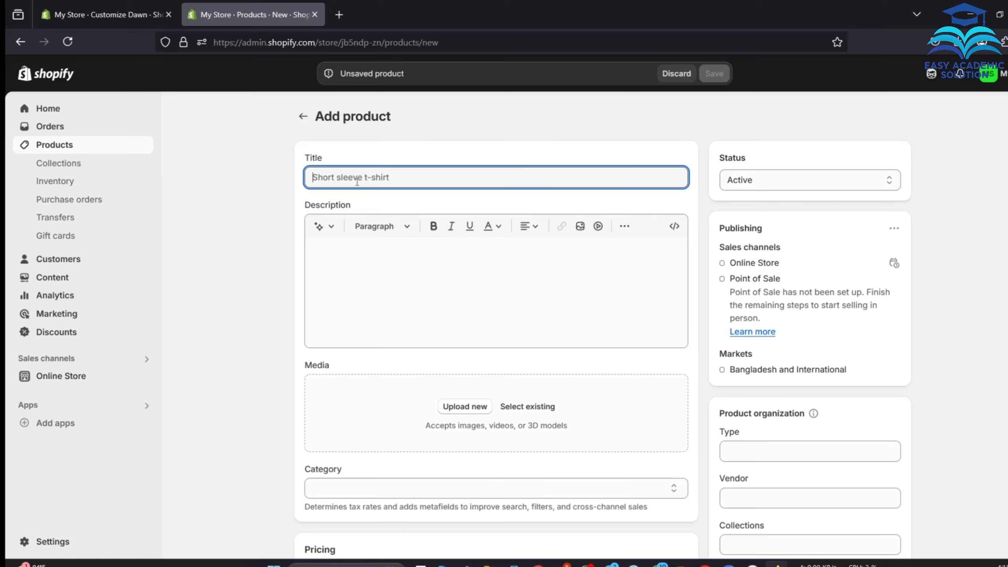
text(Hoodie)
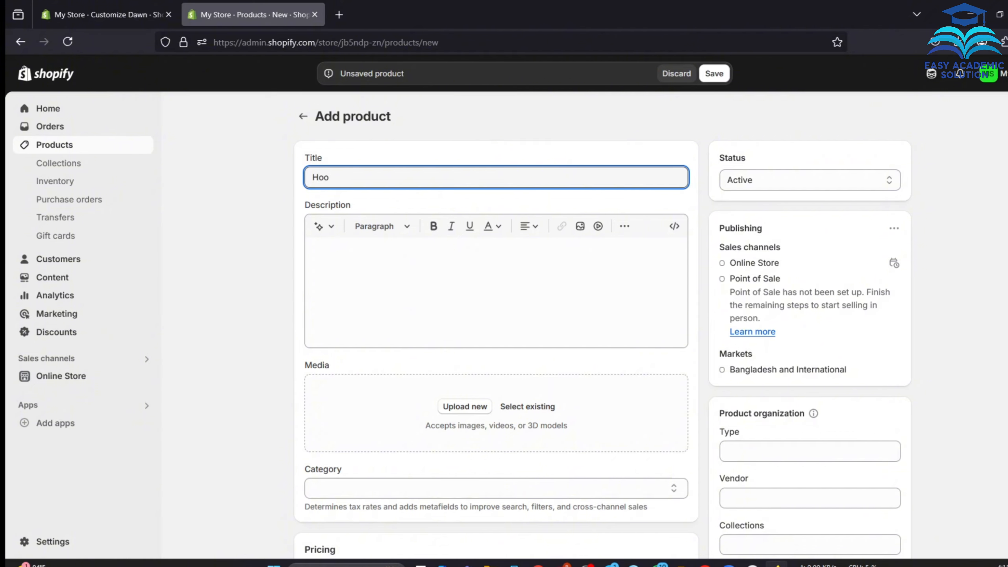
click(383, 263)
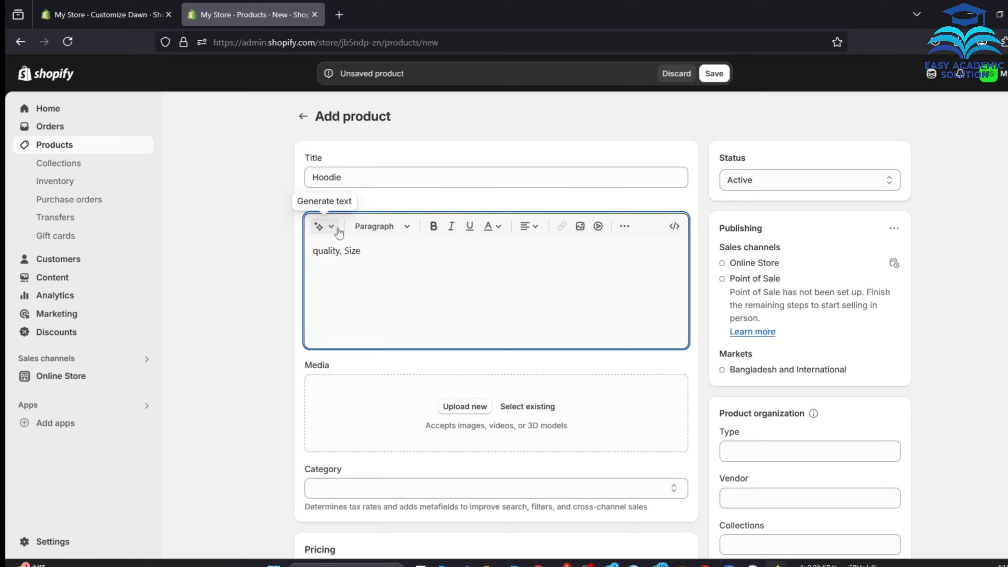
drag(366, 250, 314, 251)
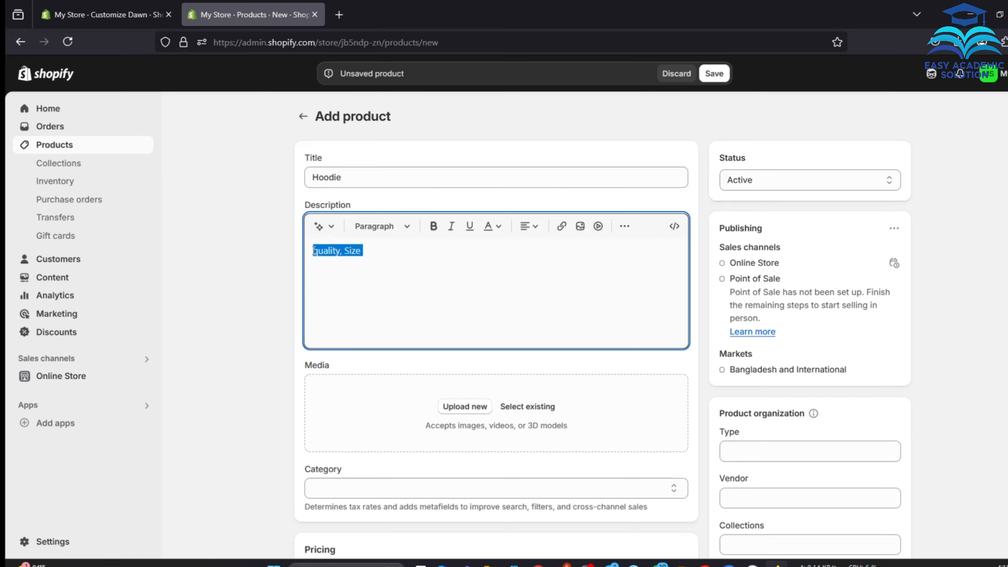
key(BackSpace)
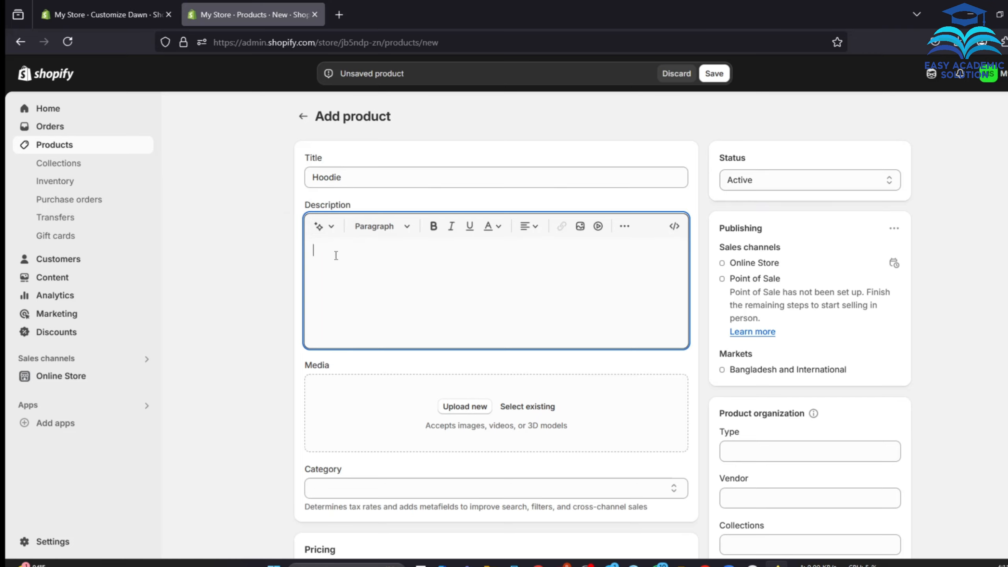
Generate the product description from the keywords "quality, Size" and keep the generated text
click(332, 230)
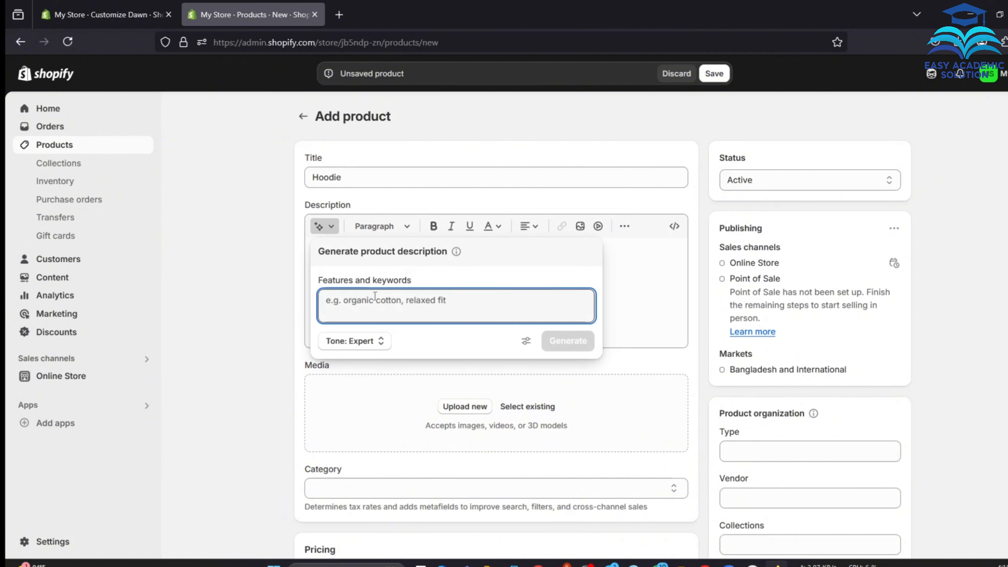
text(quality, Size&nbsp;)
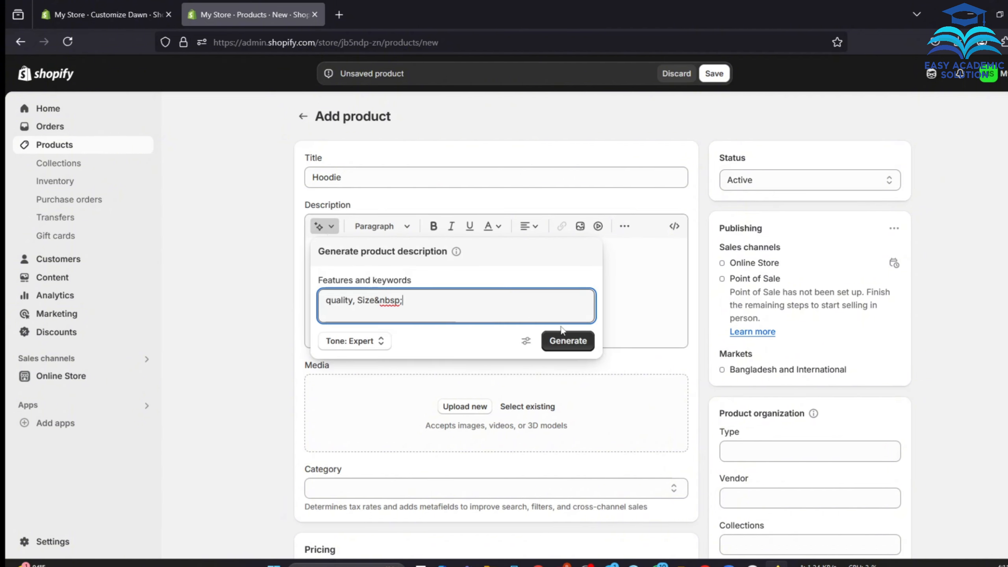
drag(403, 301, 376, 304)
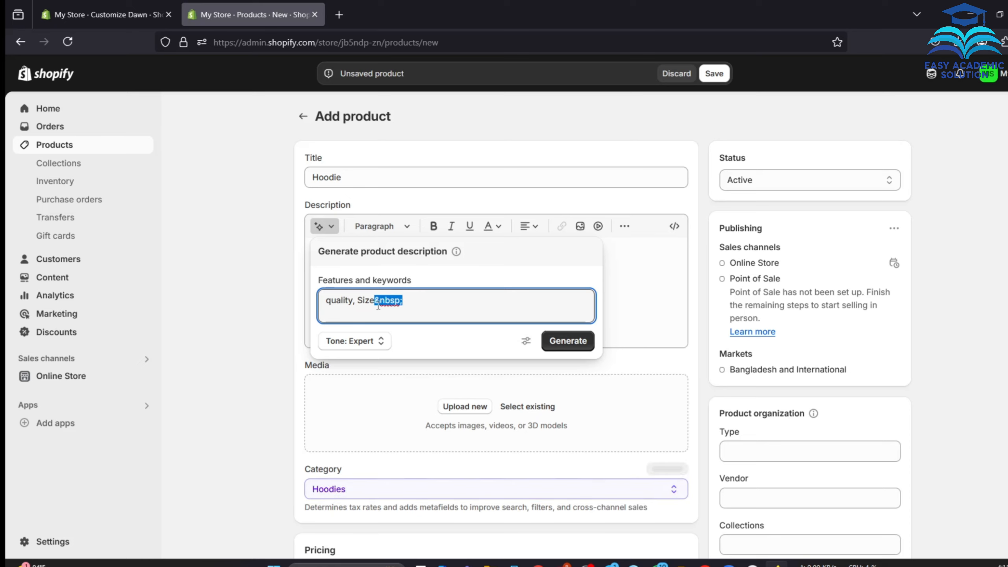
key(BackSpace)
click(568, 341)
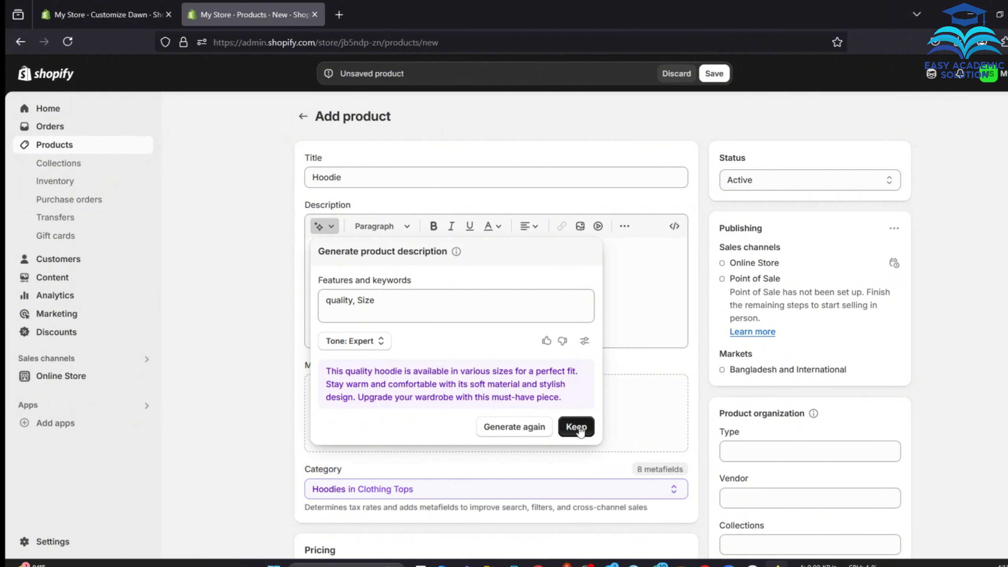
click(576, 427)
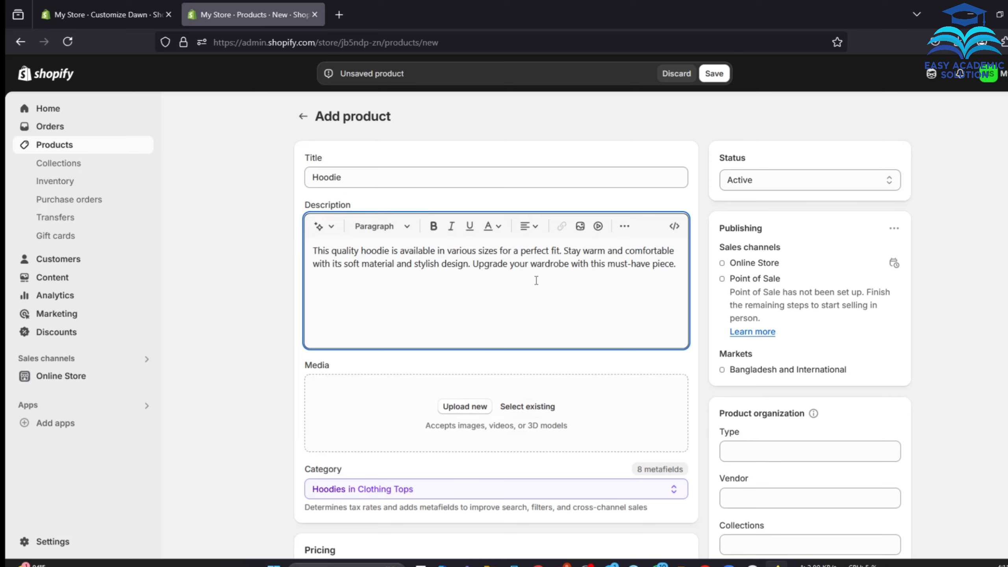
Upload the black hoodie image 42626140680.webp from the drop class 3 folder as product media and select it
scroll(523, 281, down, 2)
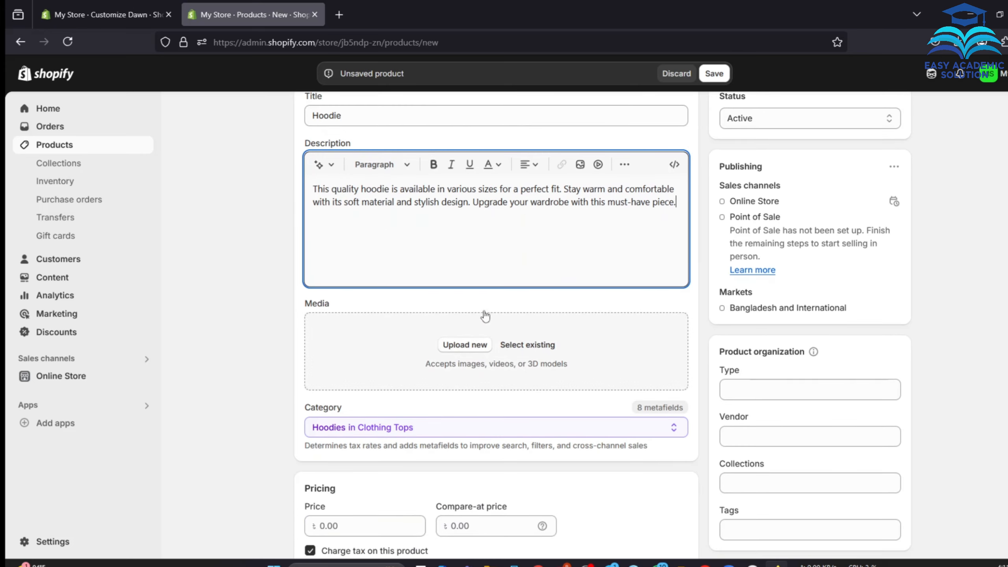
scroll(519, 355, down, 2)
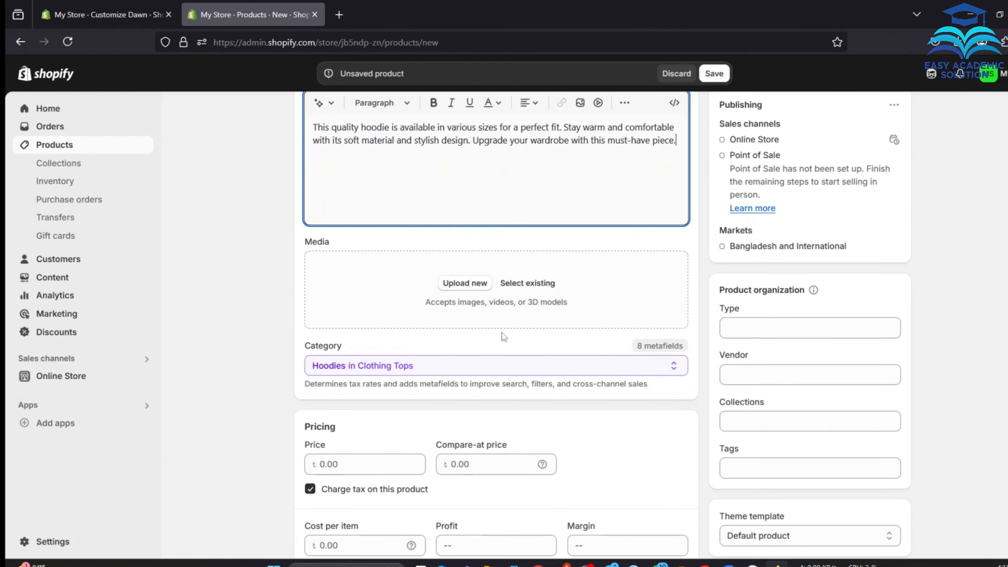
click(467, 288)
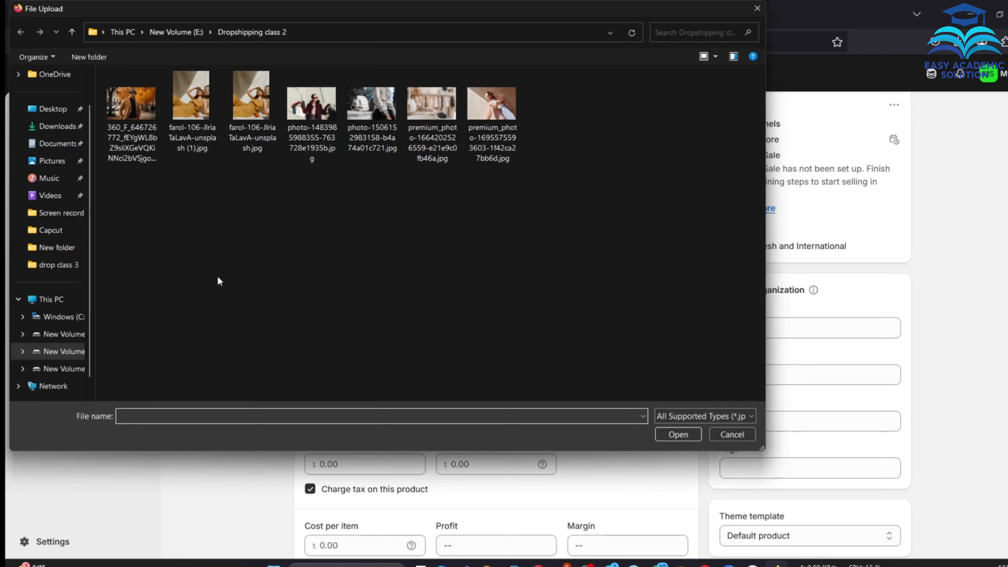
click(71, 267)
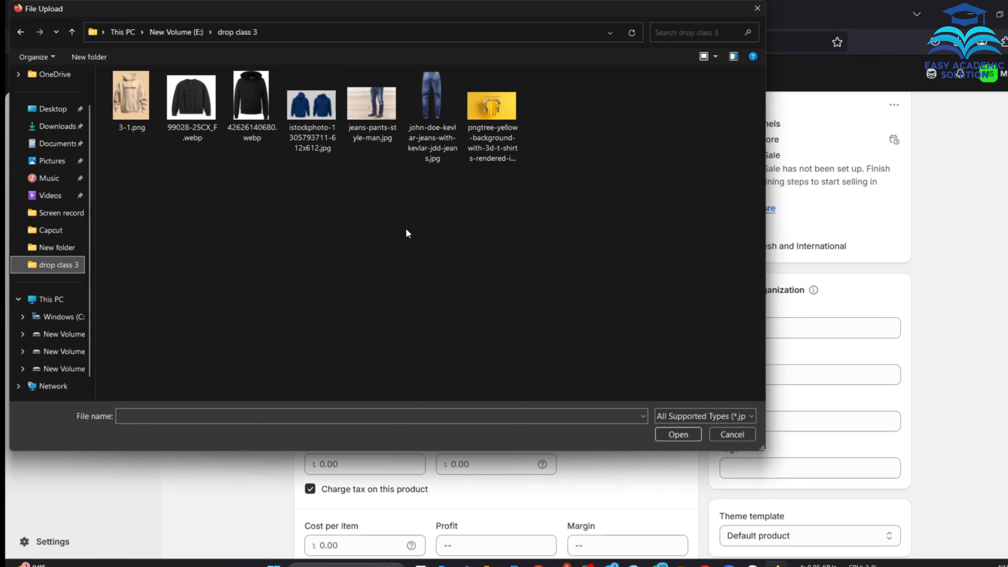
click(254, 111)
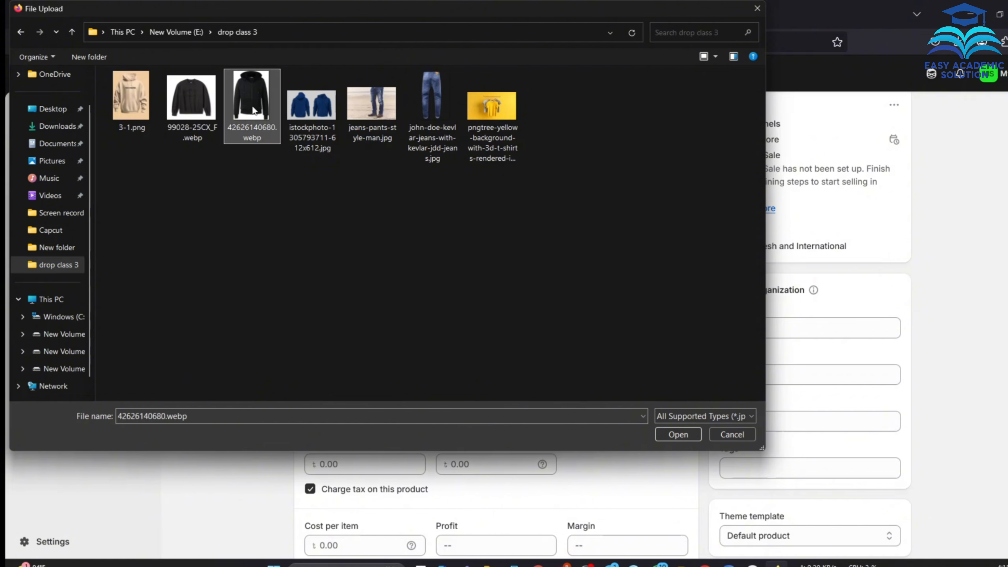
click(677, 435)
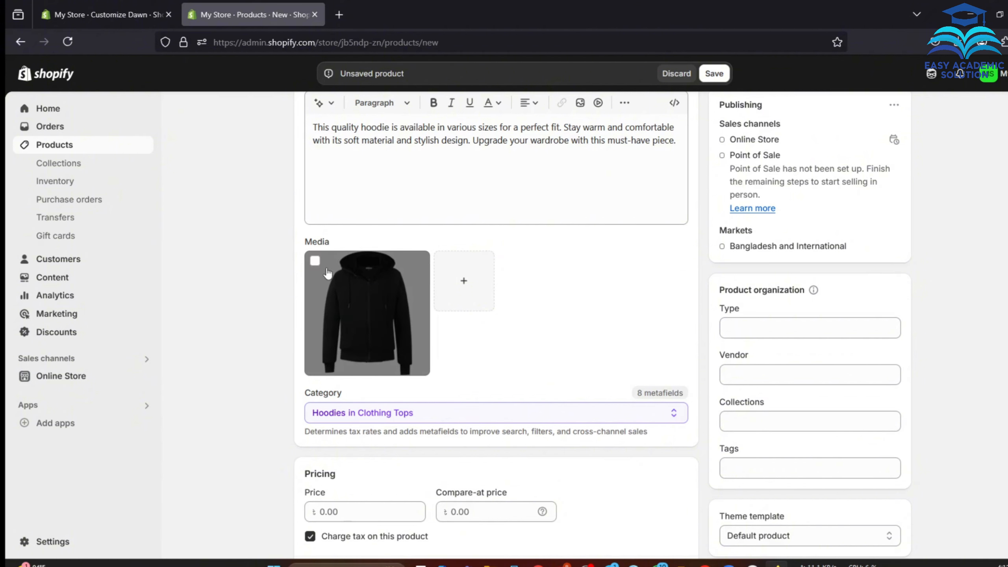
click(316, 262)
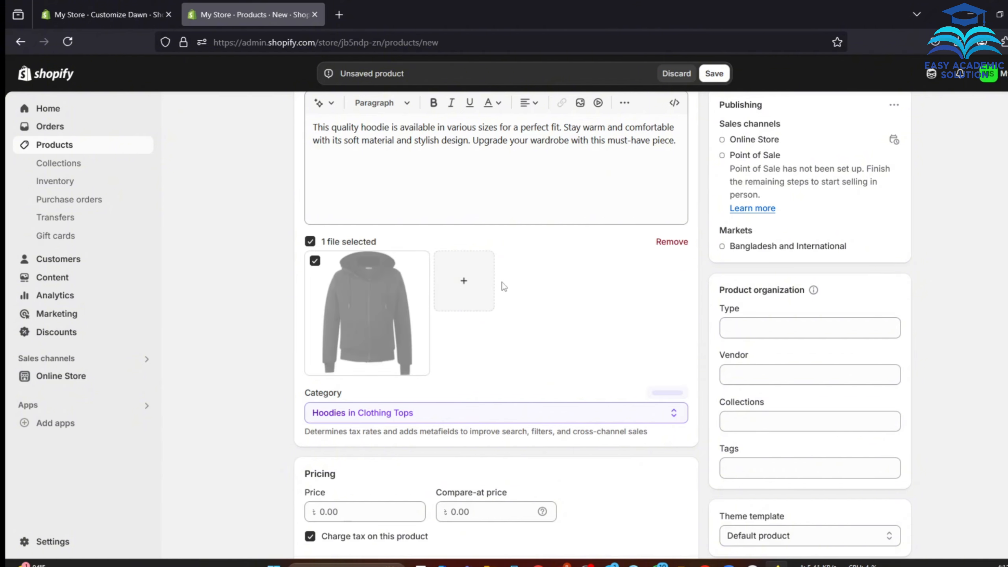
Set the hoodie's price to 100 and its compare-at price to 120
scroll(537, 325, down, 7)
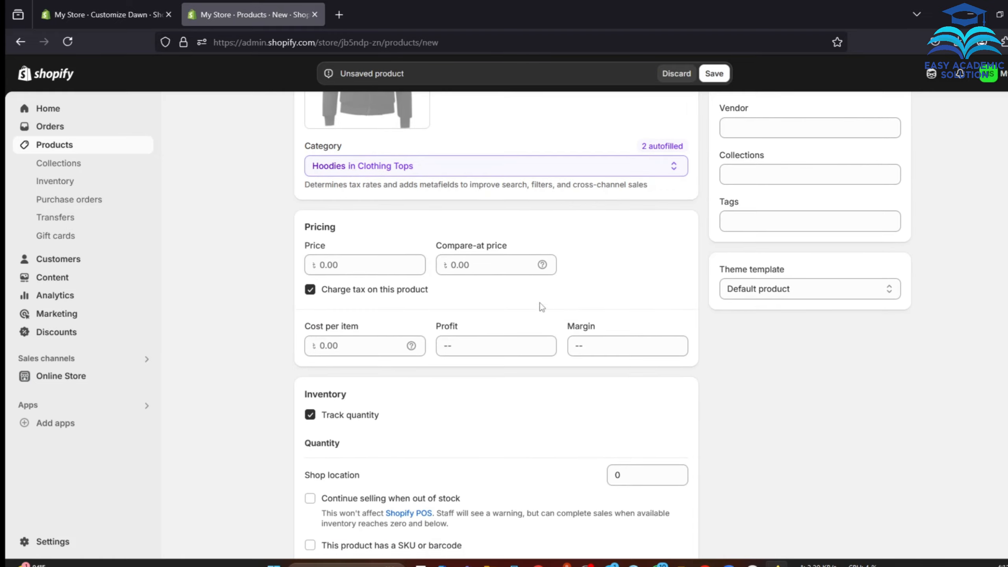
scroll(320, 260, up, 1)
click(339, 265)
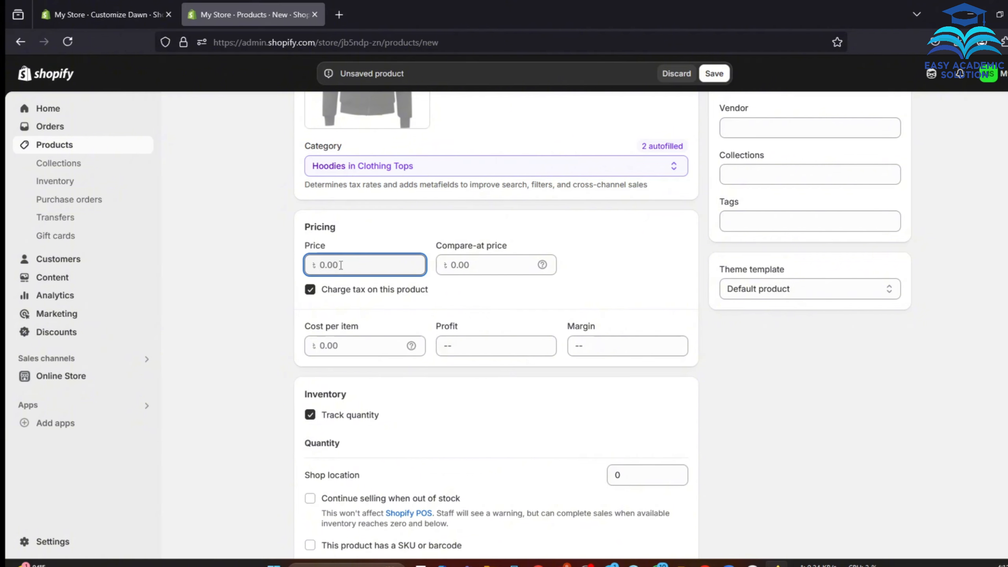
text(100)
click(485, 264)
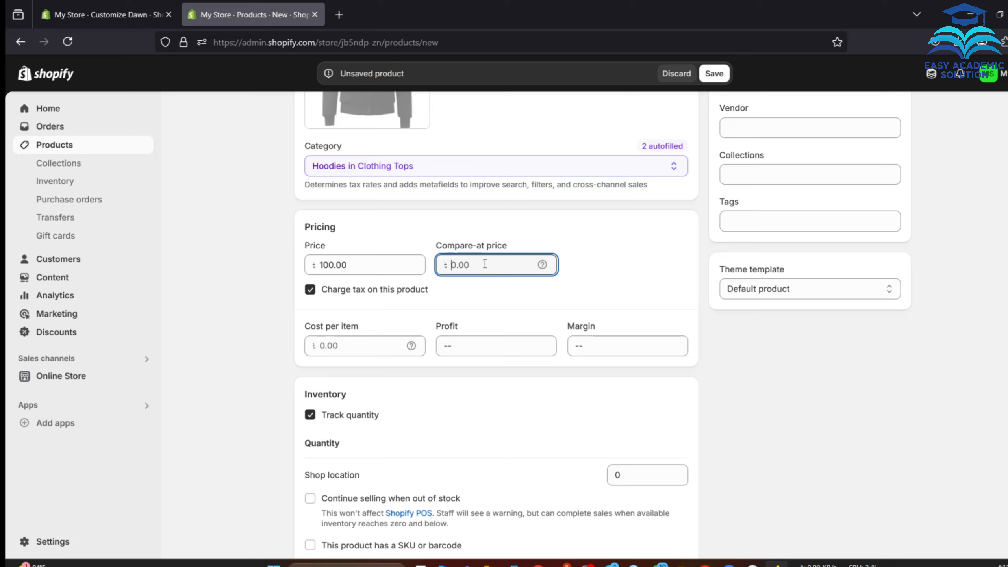
text(120)
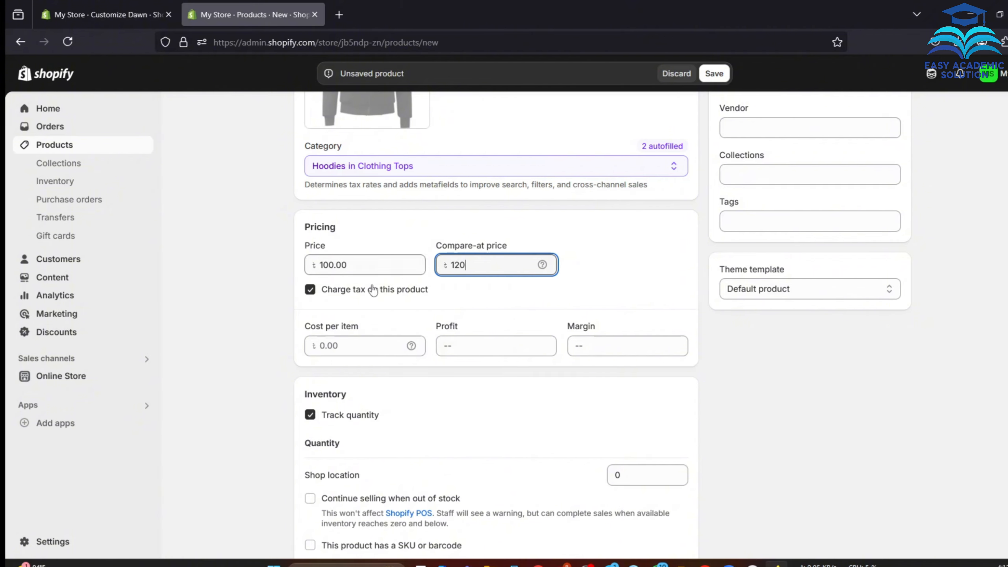
Set the hoodie's shipping weight to 200 g
scroll(476, 309, down, 3)
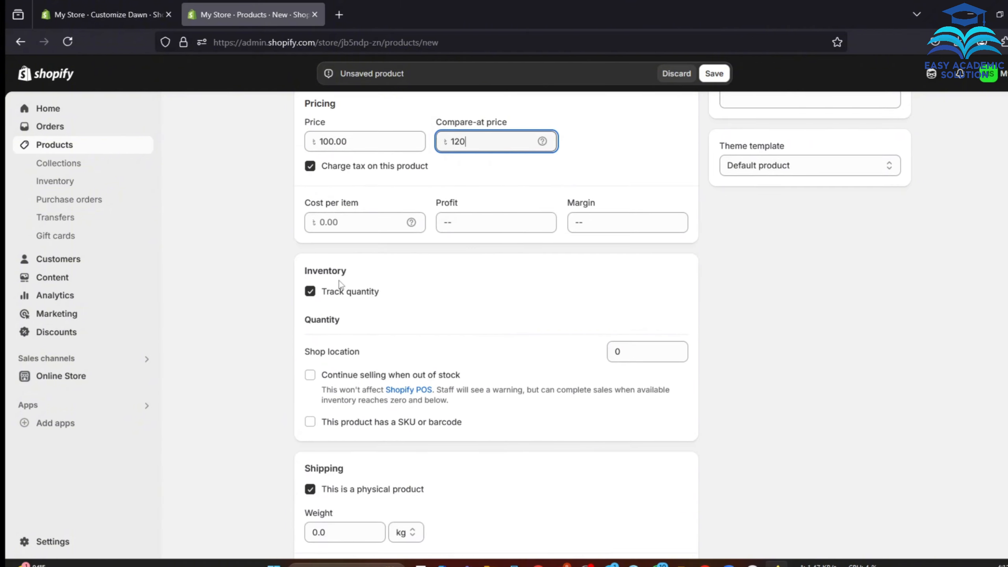
scroll(339, 283, down, 2)
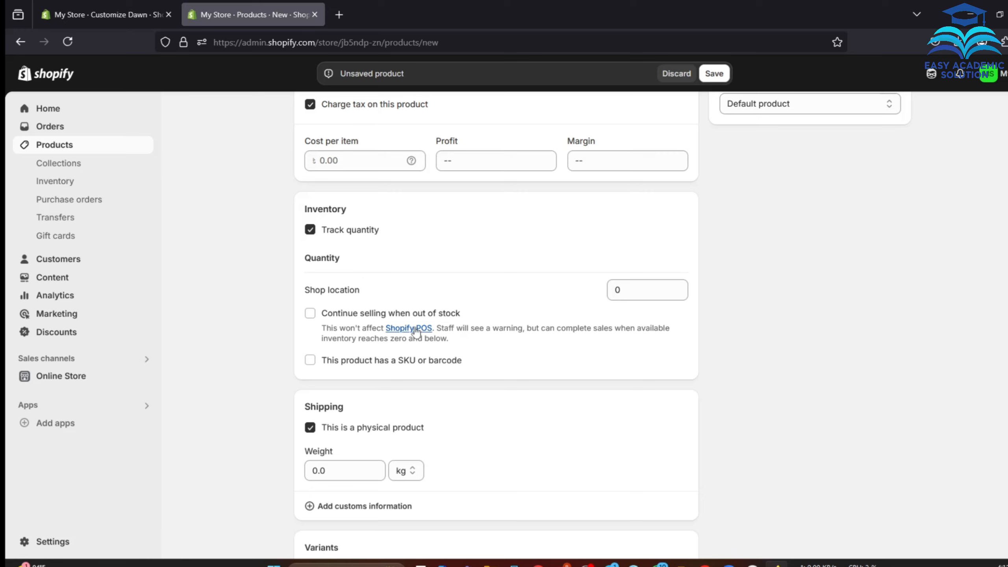
scroll(415, 331, down, 2)
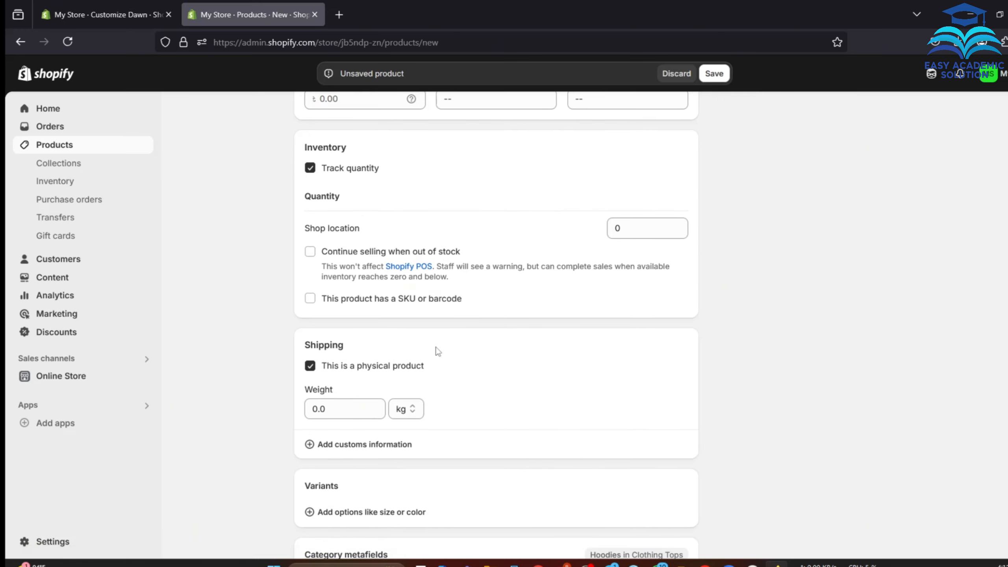
scroll(436, 351, down, 2)
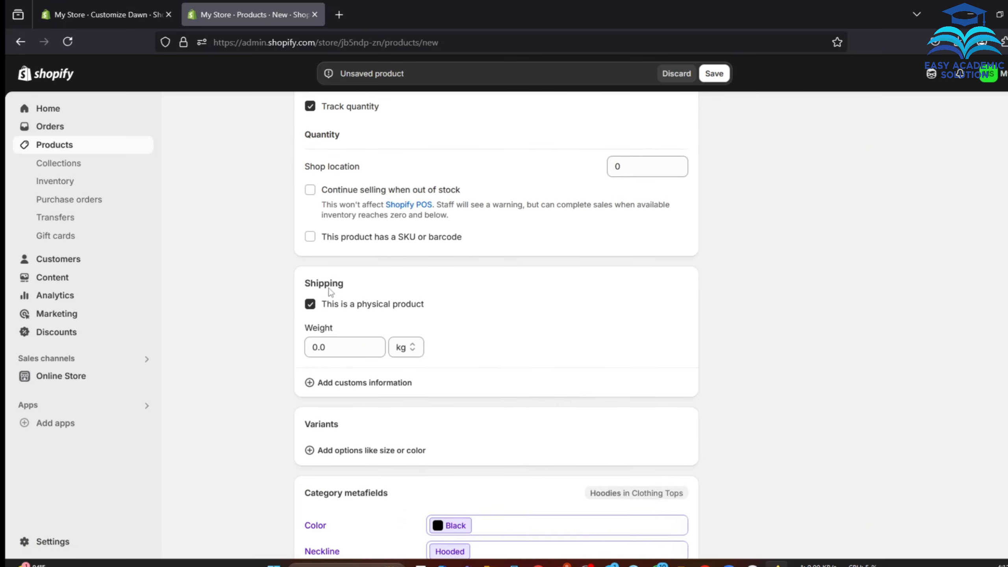
click(335, 350)
click(456, 353)
click(344, 346)
drag(314, 347, 334, 347)
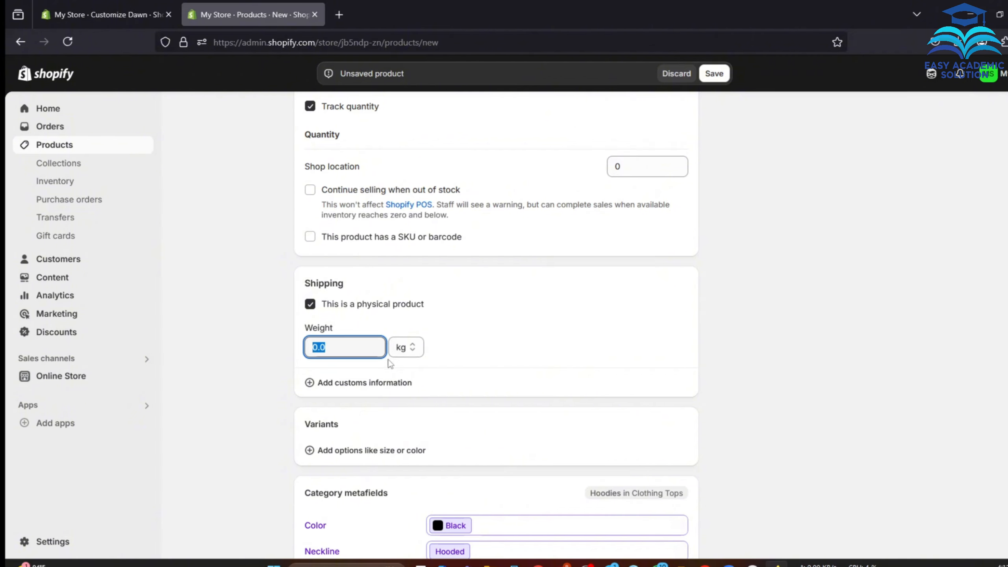
click(413, 347)
click(401, 421)
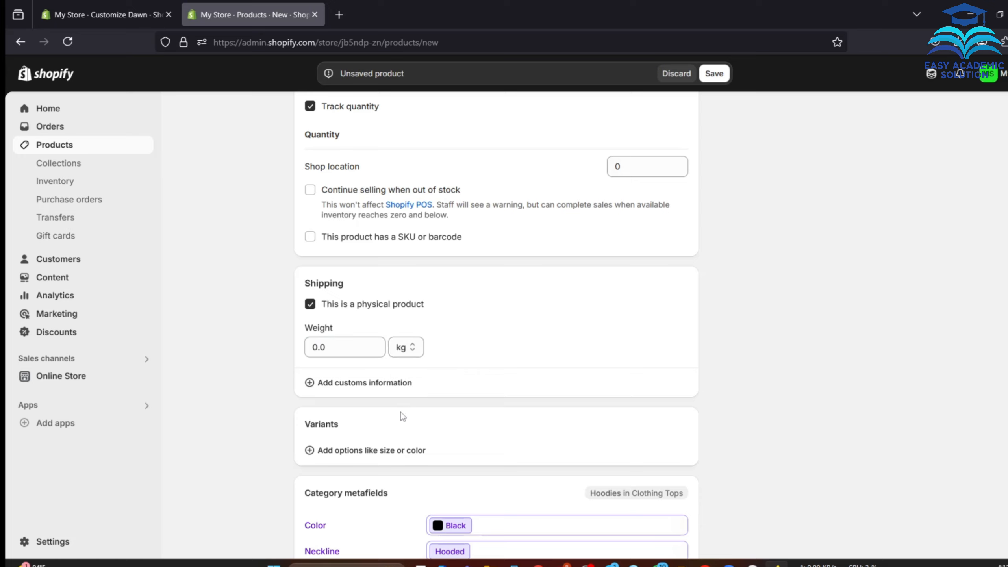
click(326, 347)
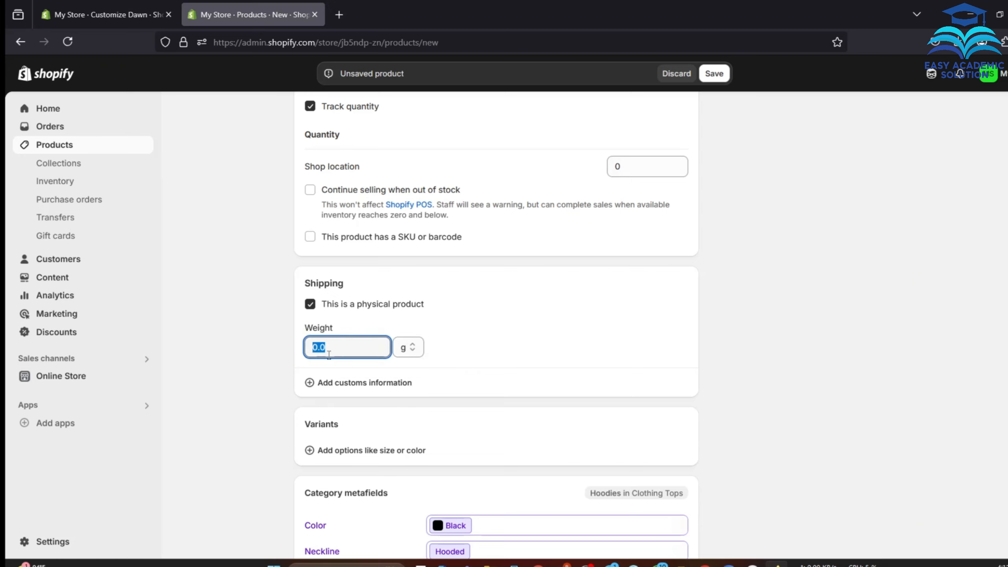
text(200)
click(275, 374)
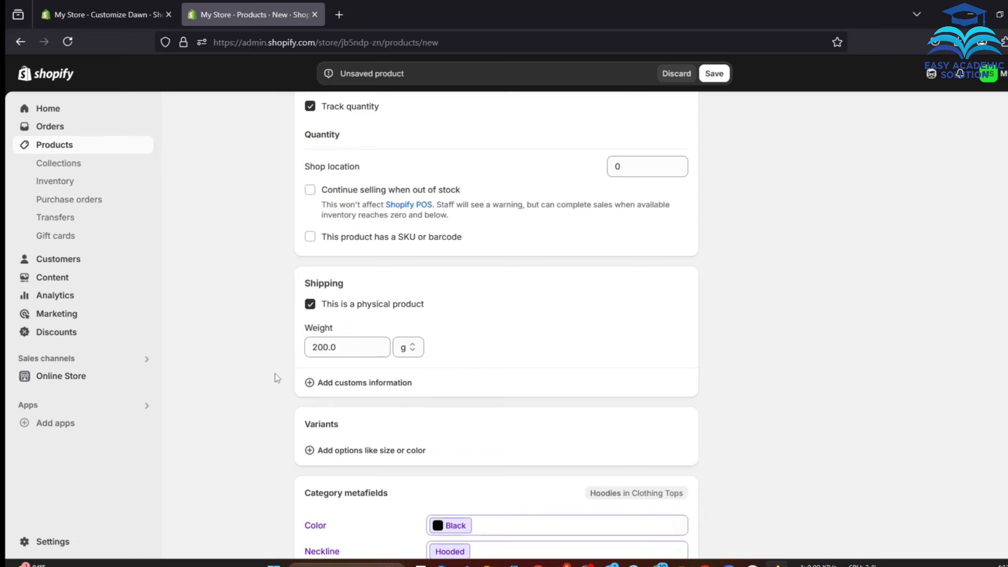
Add Blue alongside Black in the hoodie's Color category metafield
scroll(451, 378, down, 3)
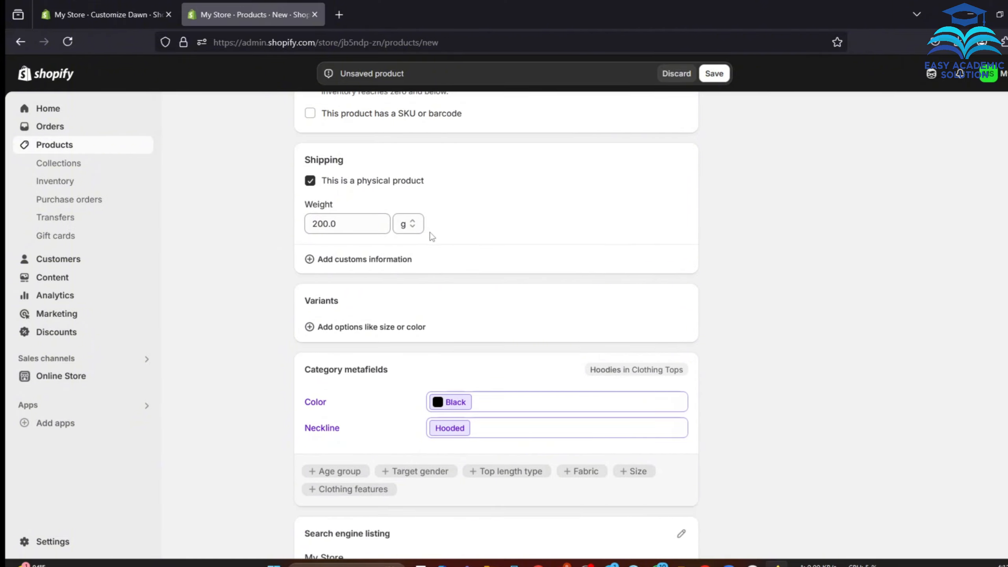
scroll(416, 205, down, 3)
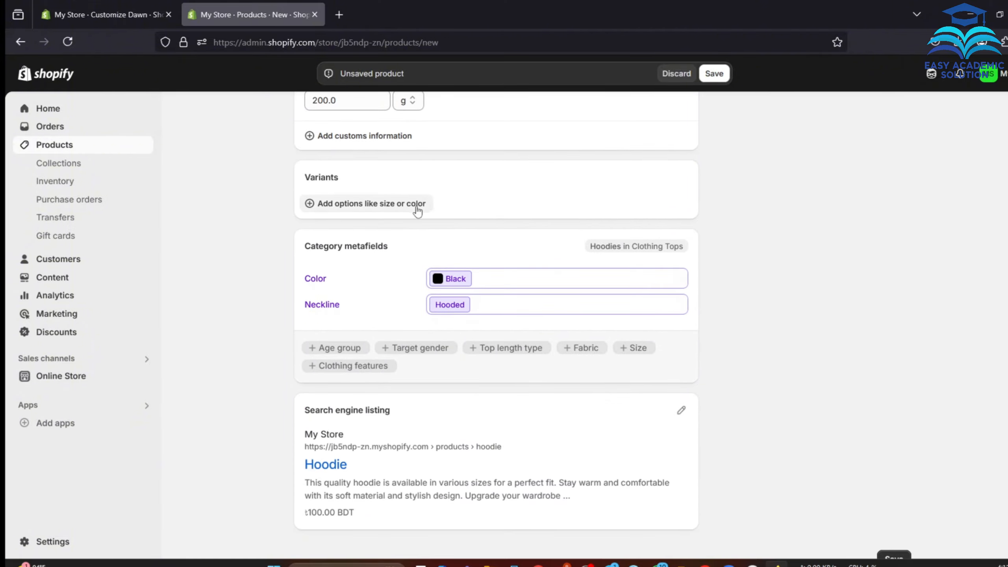
click(460, 281)
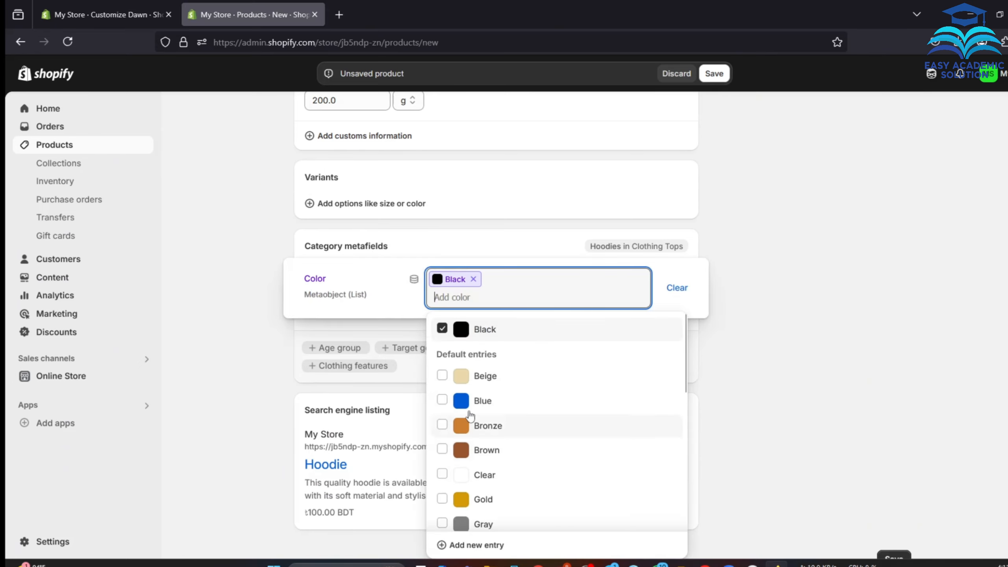
click(441, 401)
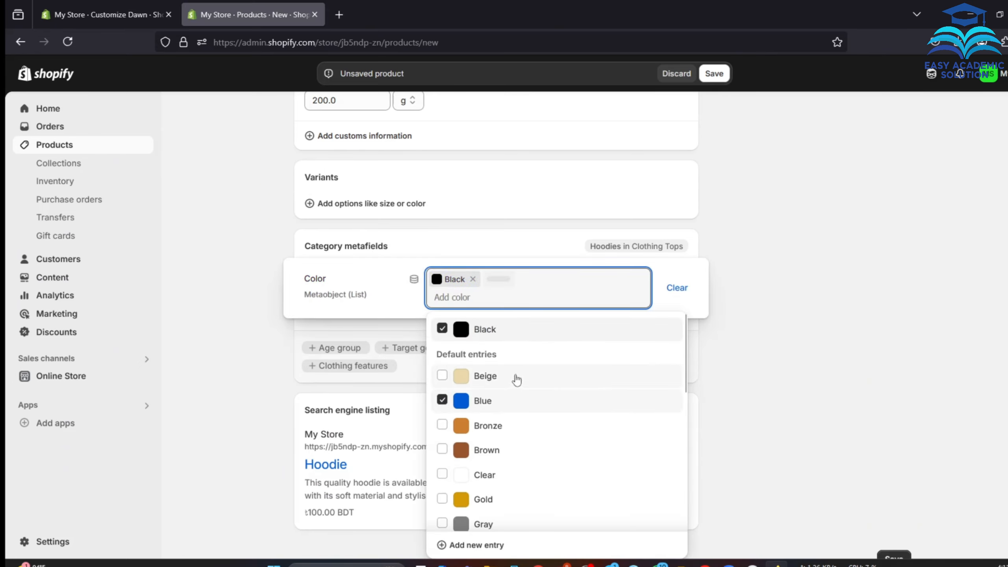
click(766, 338)
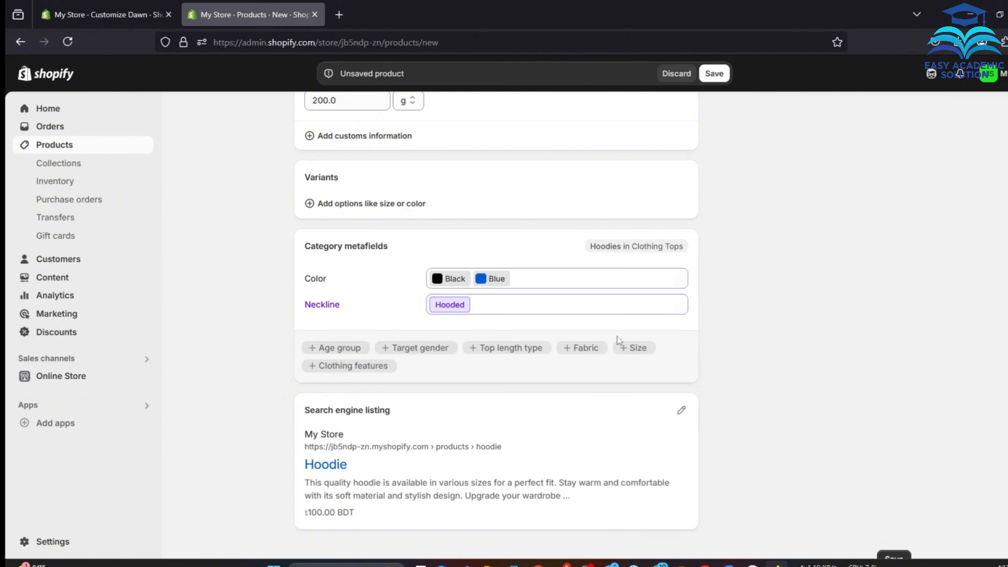
Save the Hoodie product and look over its saved details
scroll(618, 373, up, 10)
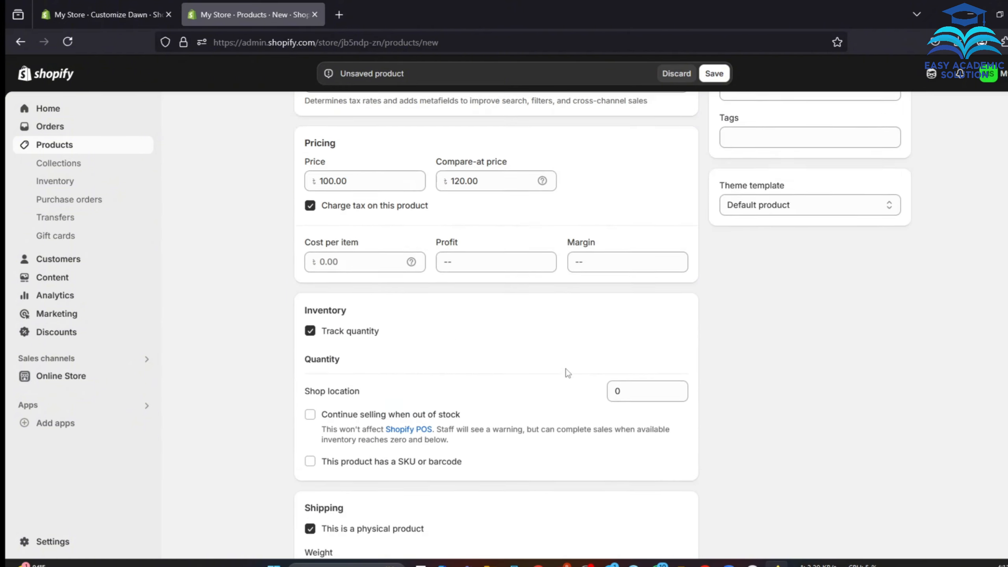
scroll(564, 374, up, 8)
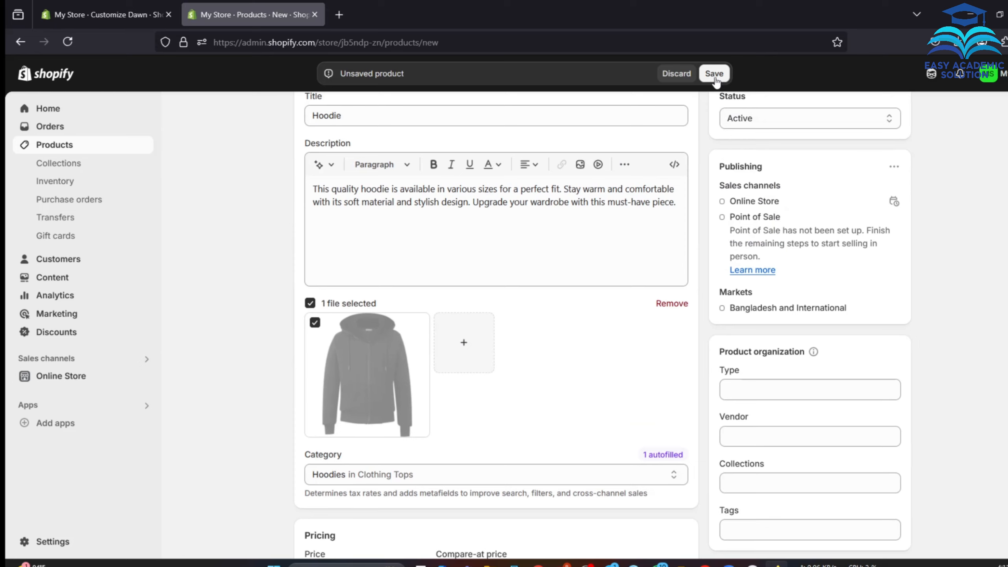
click(715, 77)
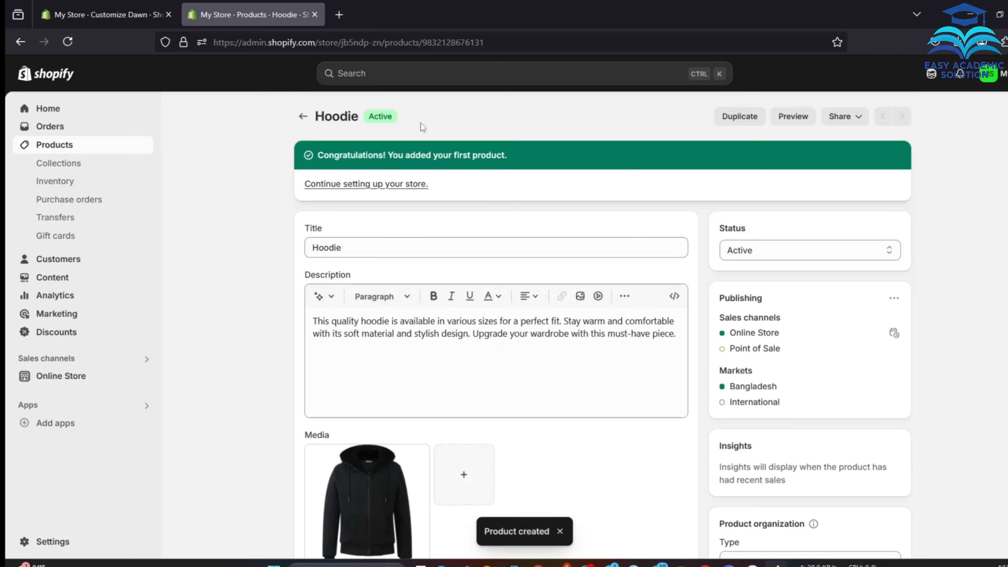
scroll(603, 216, down, 3)
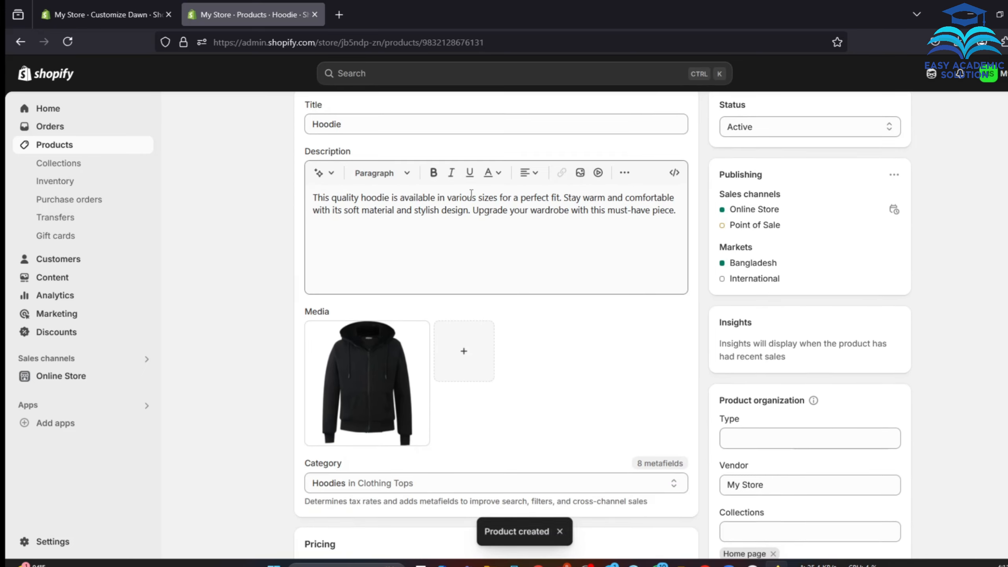
Return to the product list and start another new product titled "Jeans"
click(19, 43)
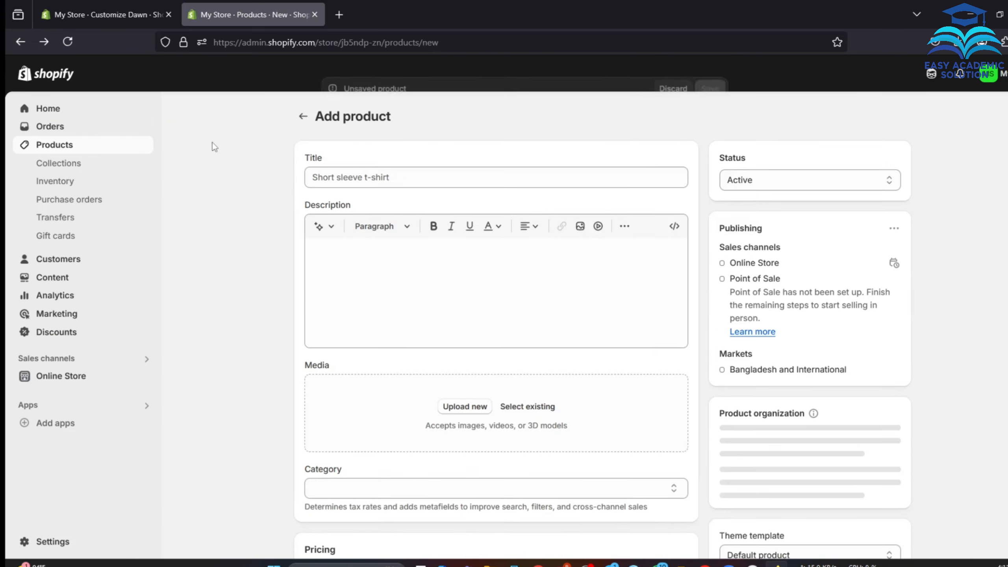
click(53, 149)
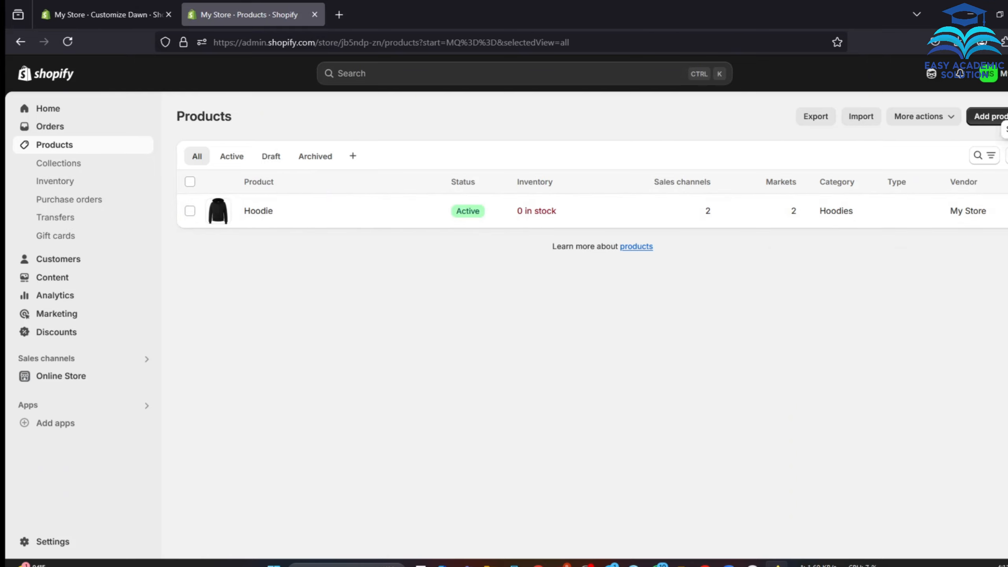
click(991, 117)
click(378, 179)
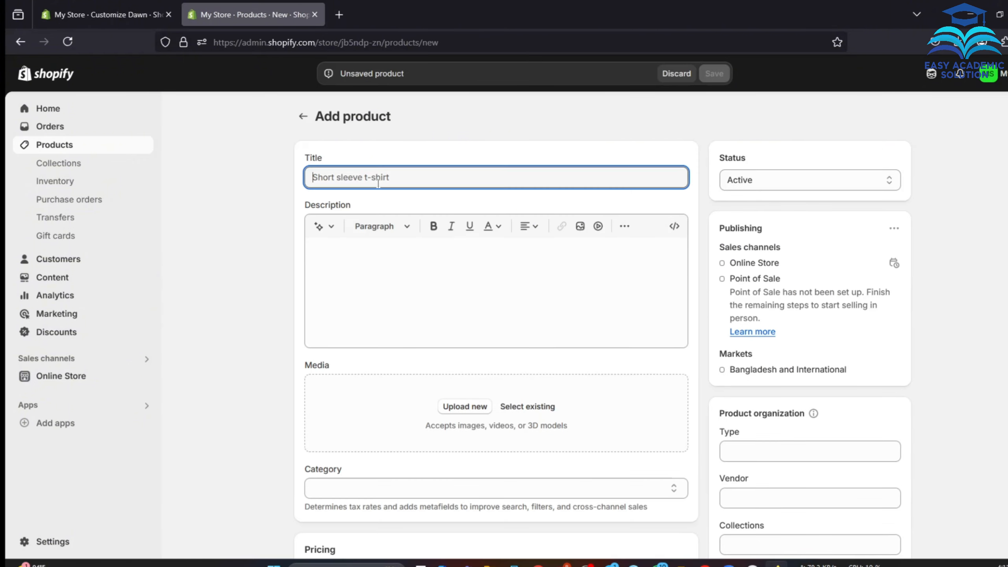
text(Jeans)
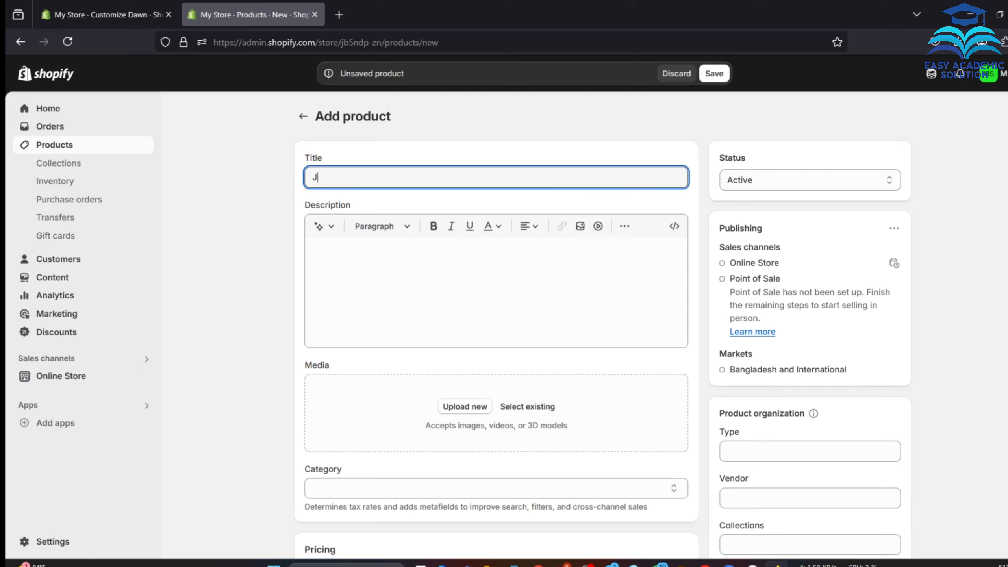
click(376, 282)
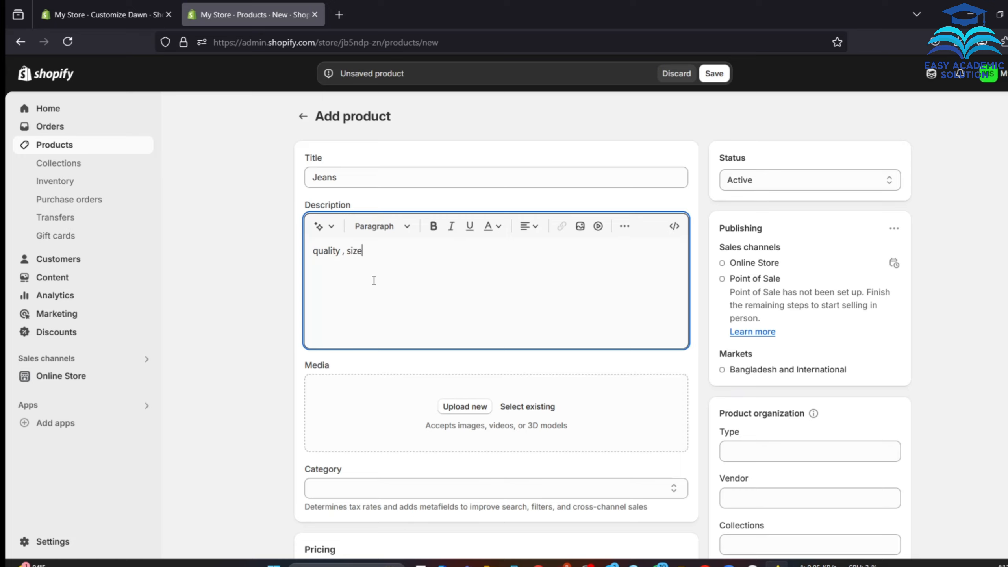
drag(362, 251, 313, 251)
key(BackSpace)
Generate the jeans' product description from the keywords "quality, Size" and keep the generated text
click(323, 226)
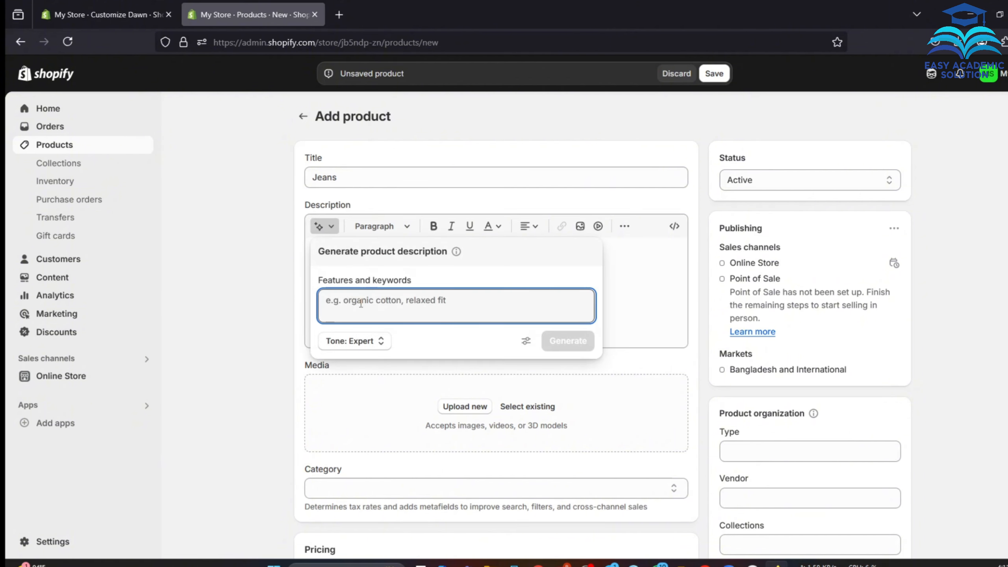
text(quality, Size&nbsp;)
drag(407, 299, 375, 300)
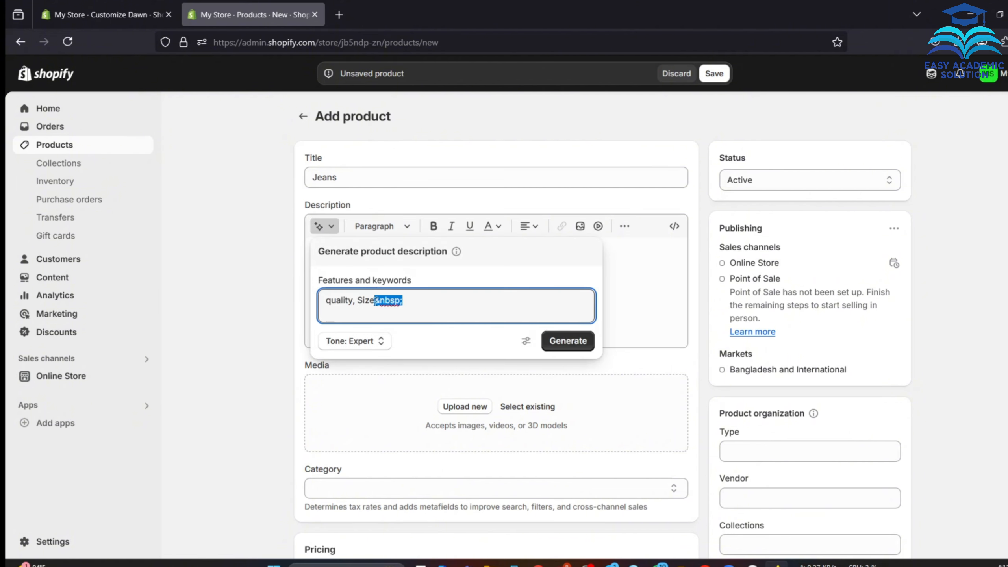
key(BackSpace)
click(572, 348)
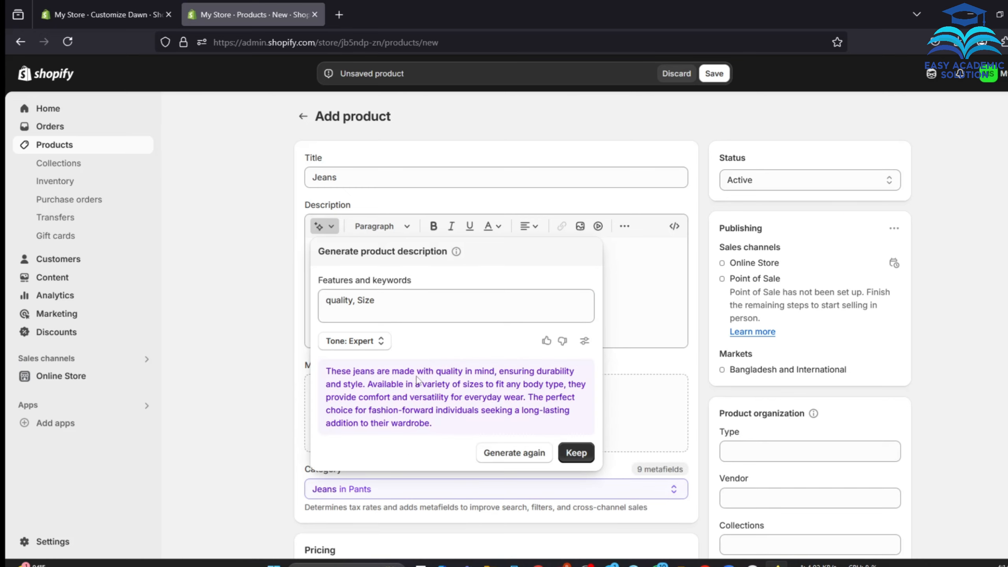
click(573, 454)
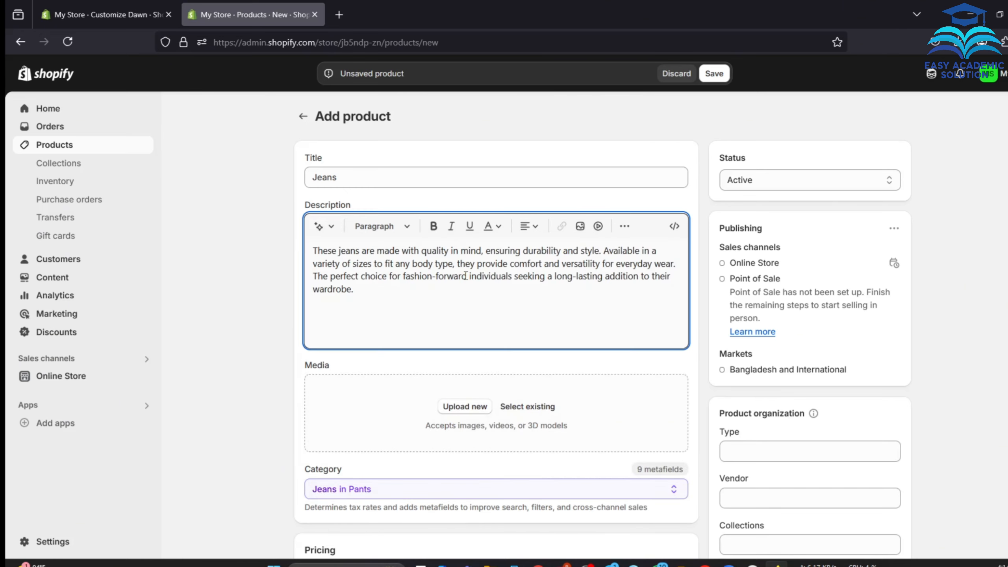
Upload jeans-pants-style-man.jpg from the drop class 3 folder as the jeans' product media
scroll(466, 275, down, 3)
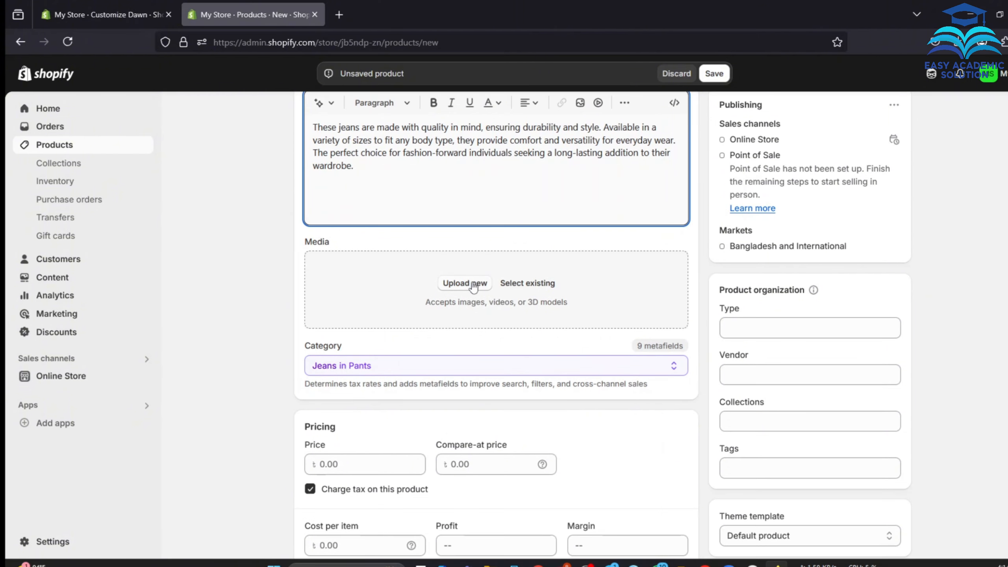
scroll(474, 286, up, 3)
click(468, 408)
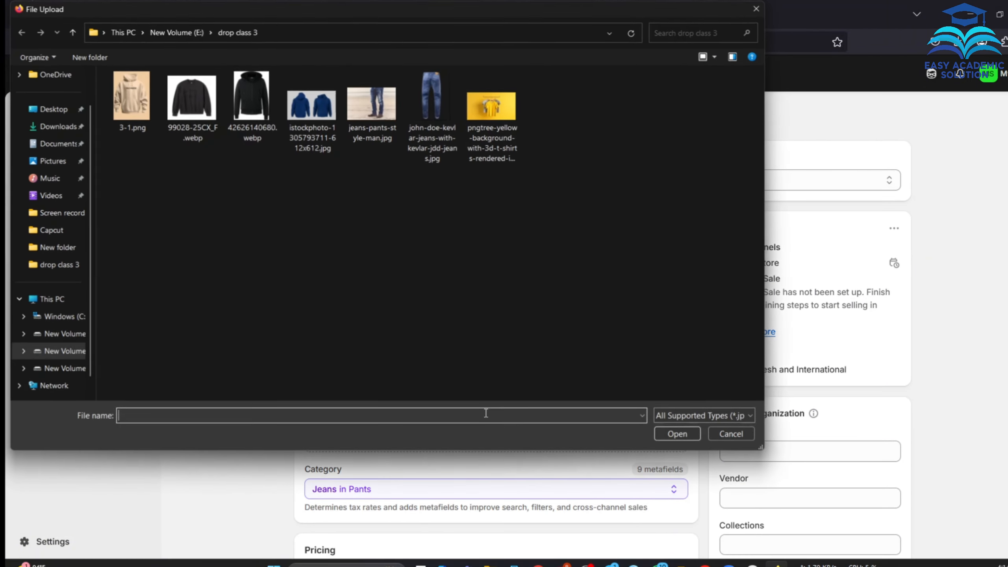
click(372, 102)
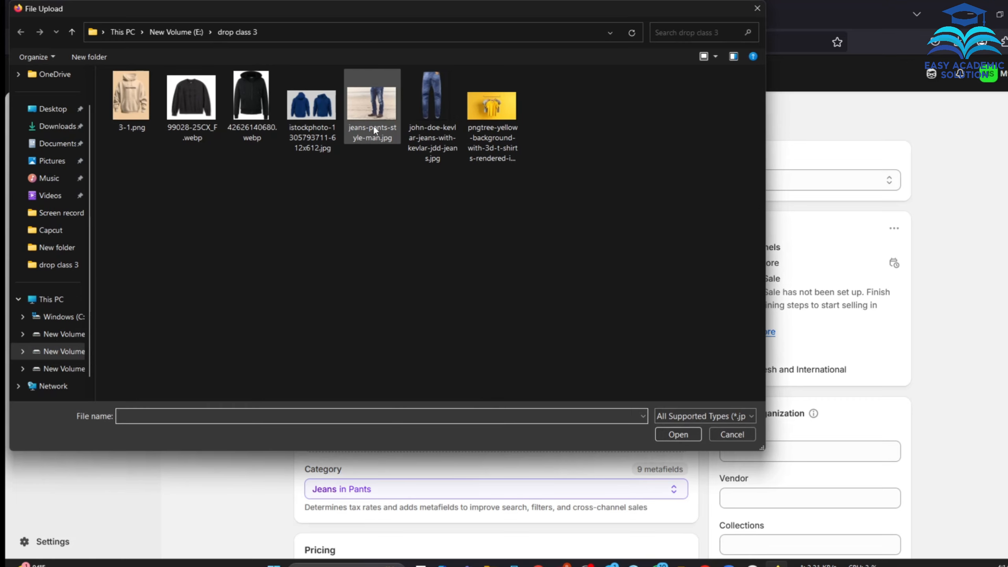
click(681, 435)
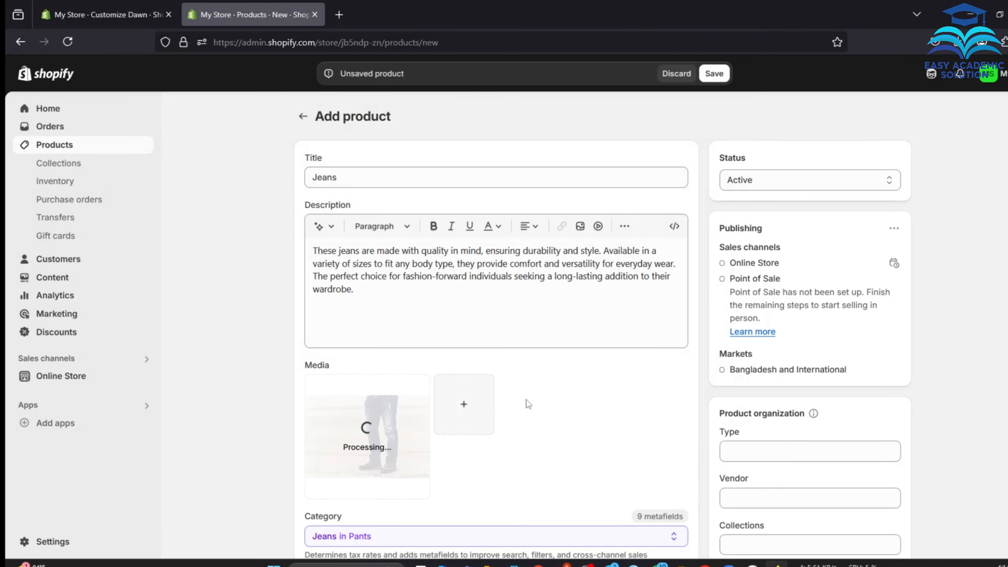
Set the jeans' price to 150 and the compare-at price to 200
scroll(528, 397, down, 5)
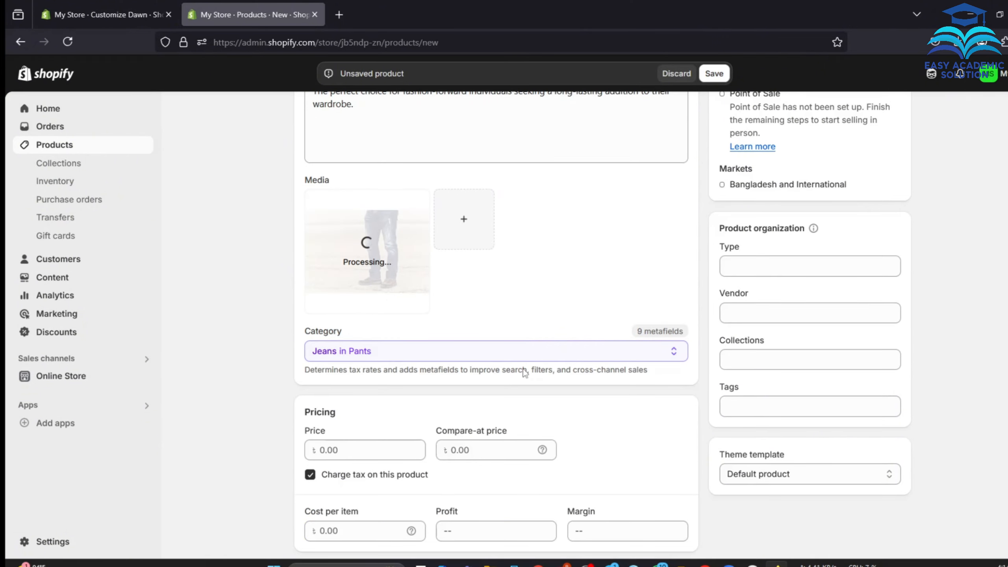
click(318, 448)
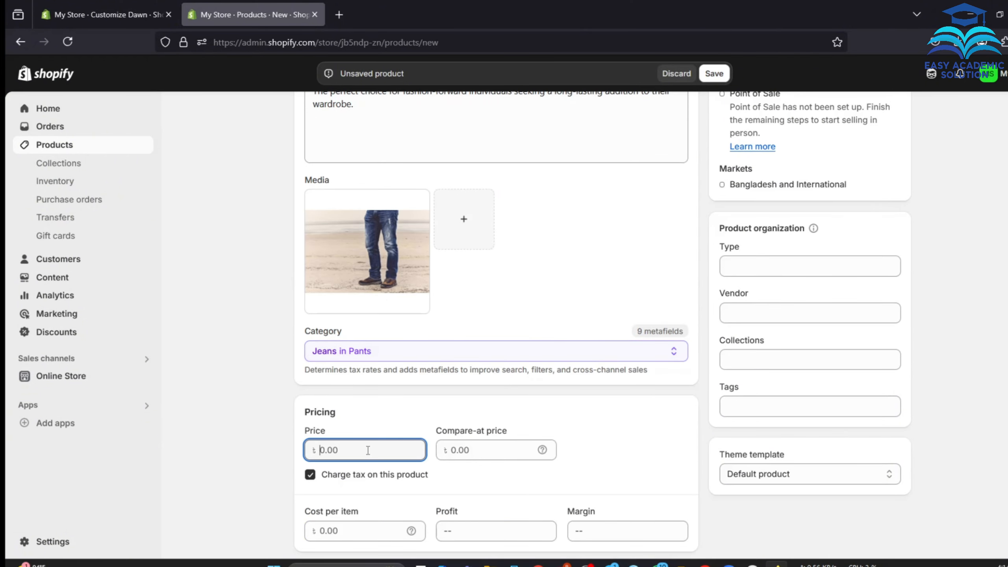
text(150)
click(453, 451)
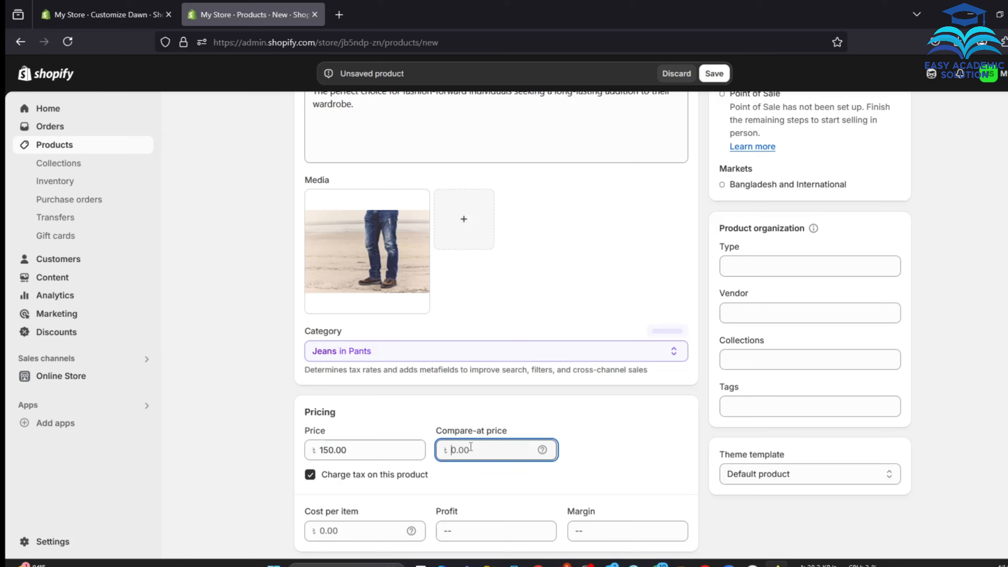
text(200)
click(314, 200)
scroll(485, 301, down, 5)
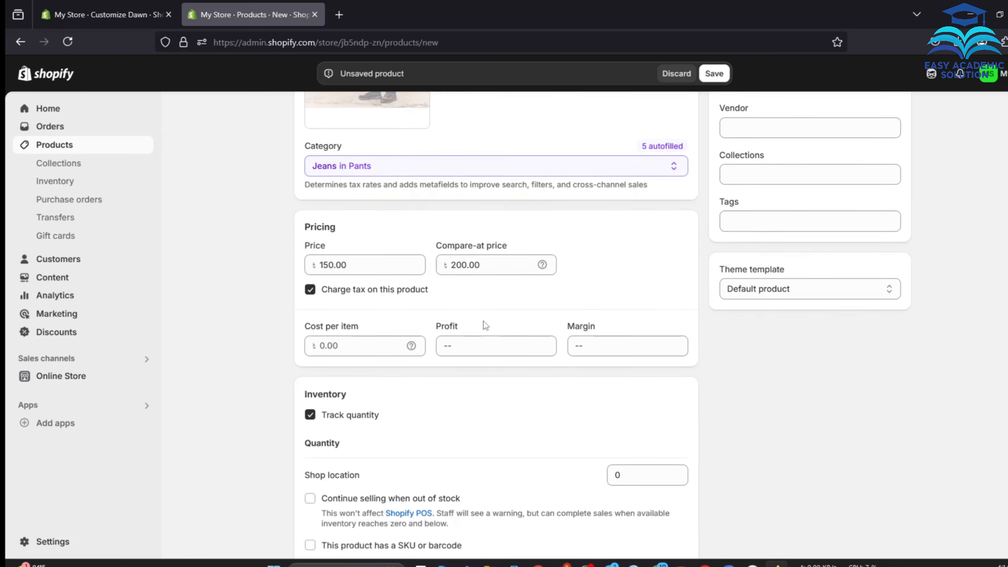
scroll(380, 372, down, 3)
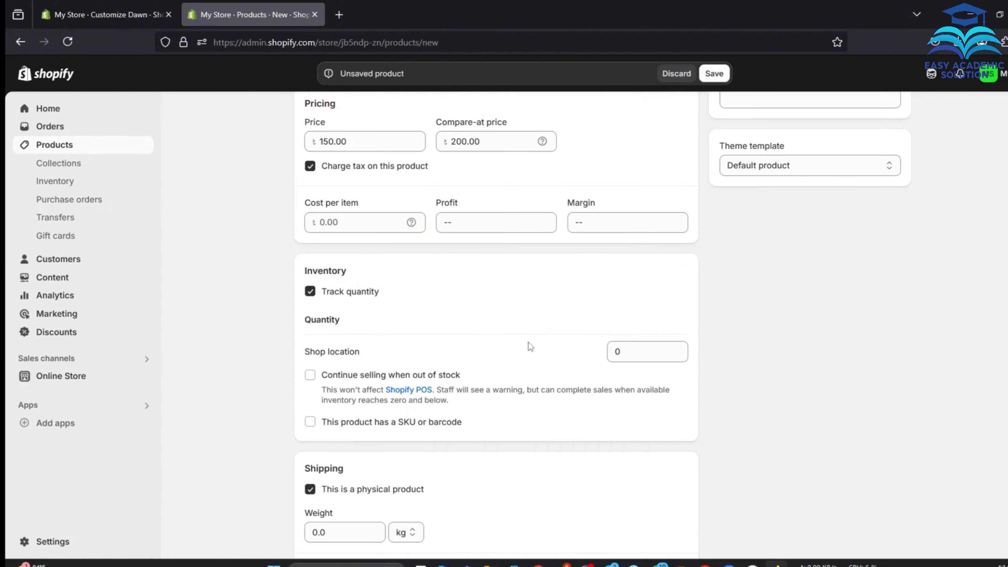
Add Brown and Beige to the Color category metafield of the jeans product
scroll(475, 385, down, 5)
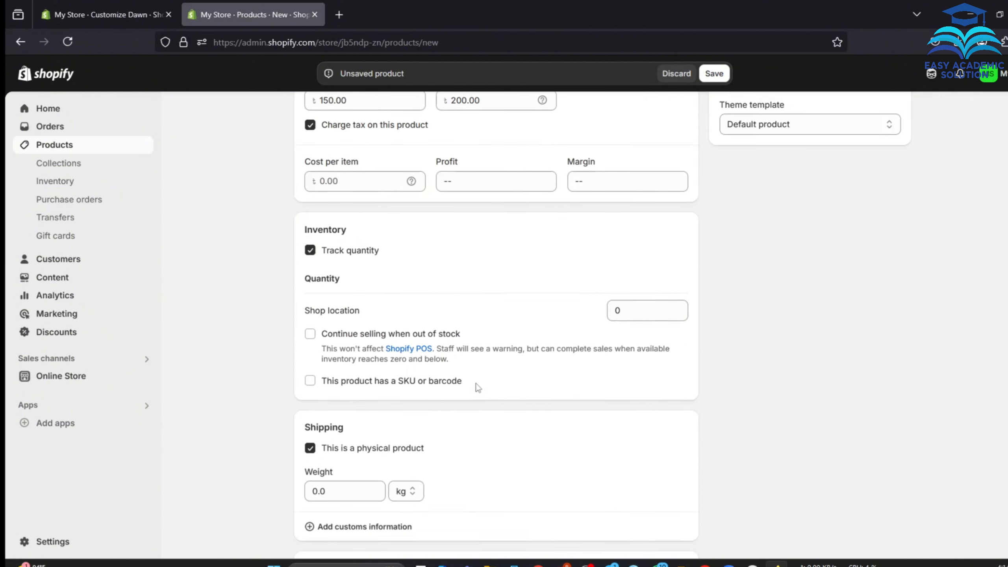
double_click(339, 344)
click(228, 393)
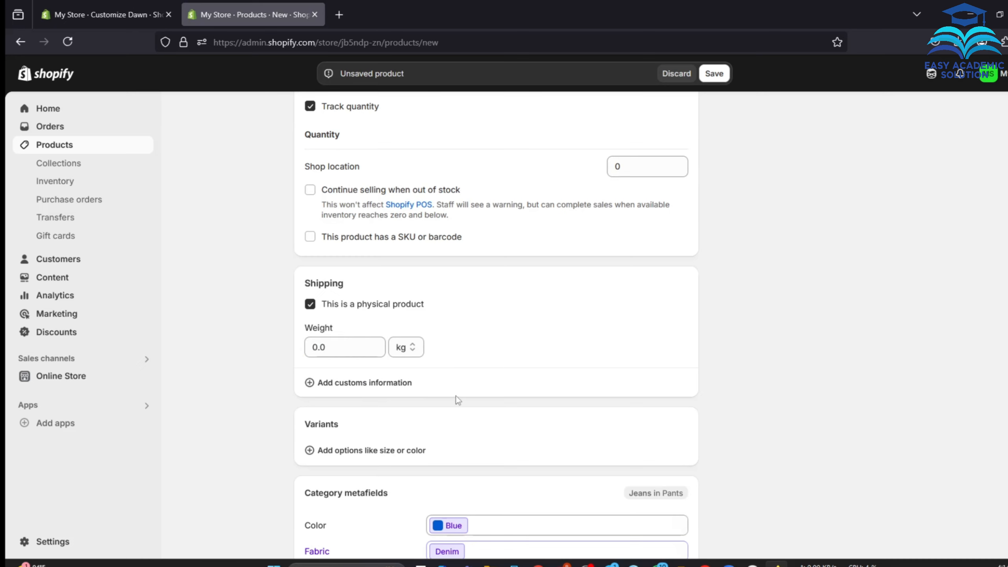
scroll(455, 395, down, 3)
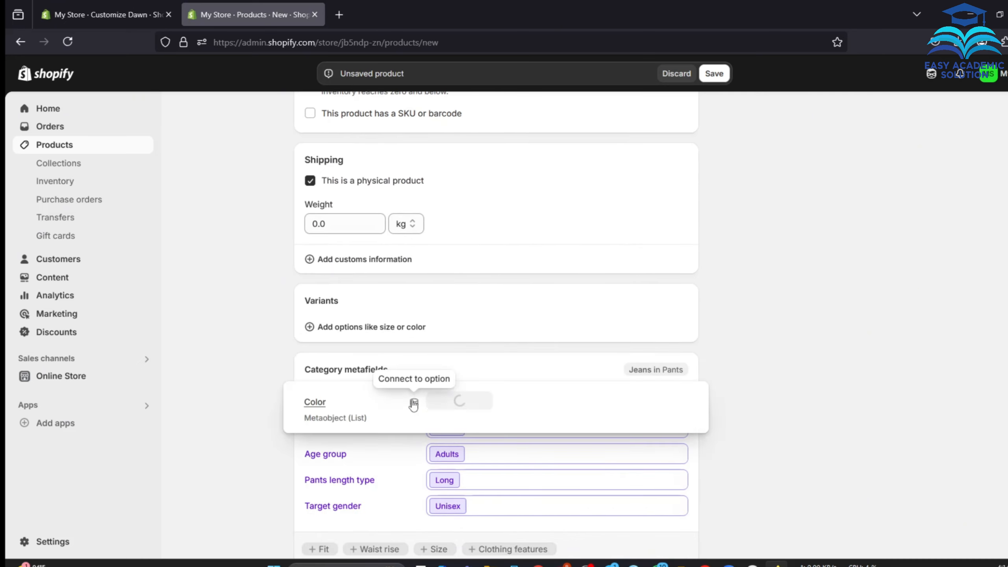
click(453, 409)
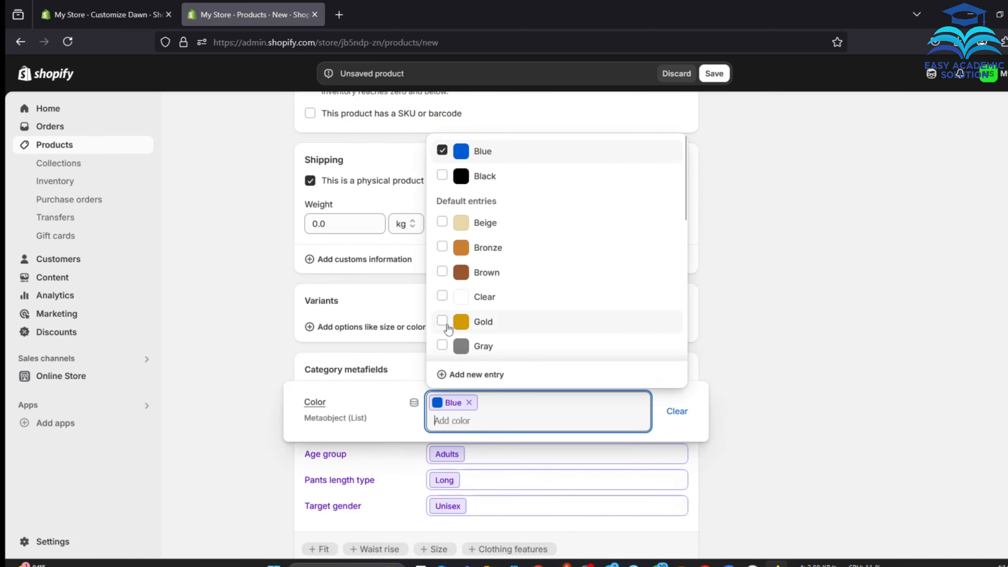
click(439, 274)
click(441, 222)
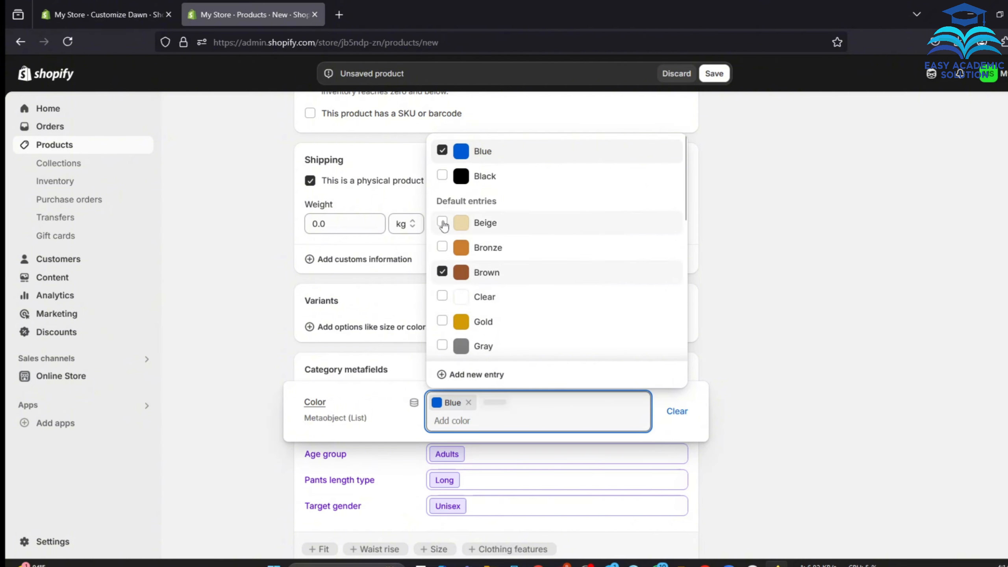
click(849, 344)
scroll(555, 432, down, 3)
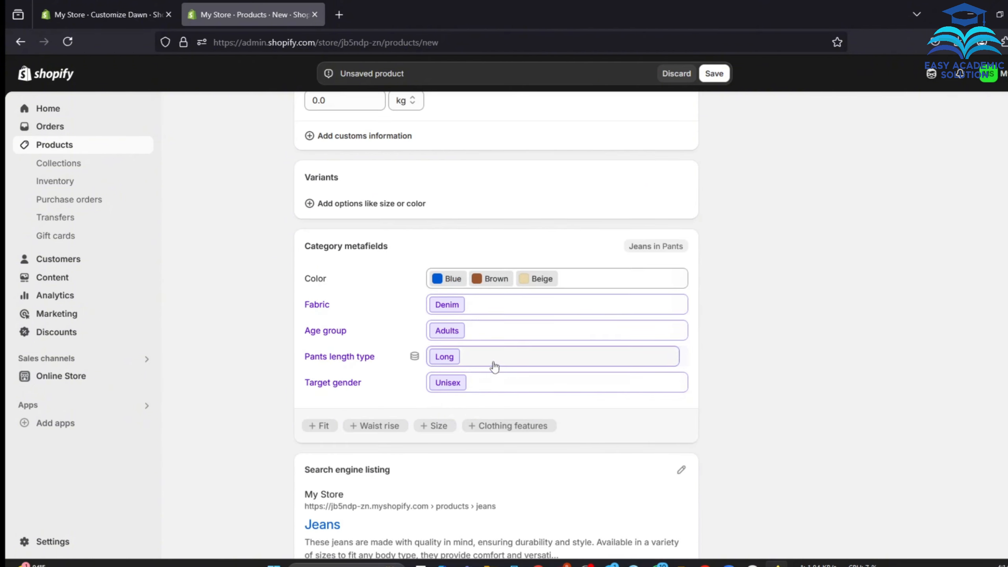
Save the new Jeans product and return to the product list
scroll(527, 434, down, 2)
scroll(527, 434, down, 1)
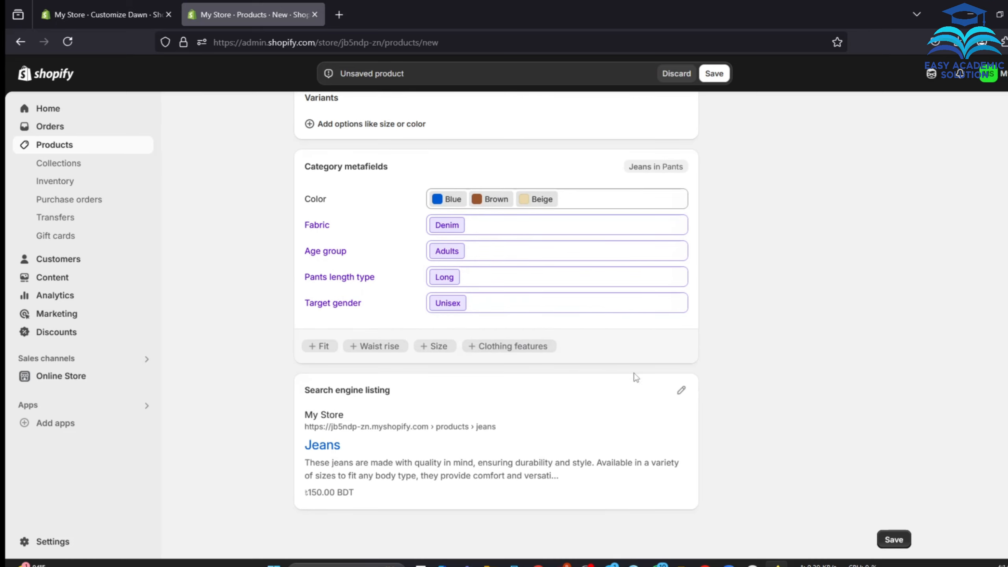
scroll(713, 399, up, 20)
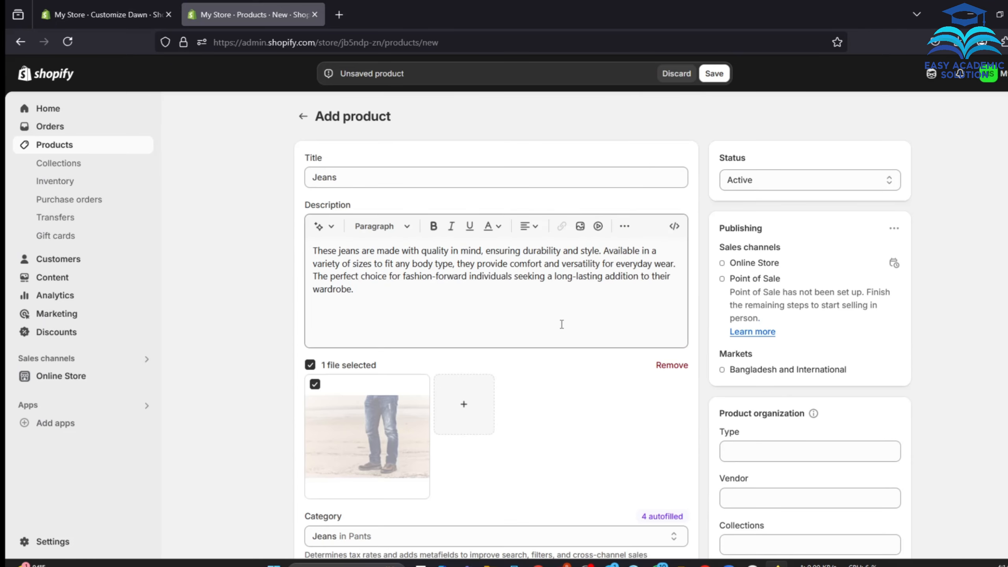
click(715, 75)
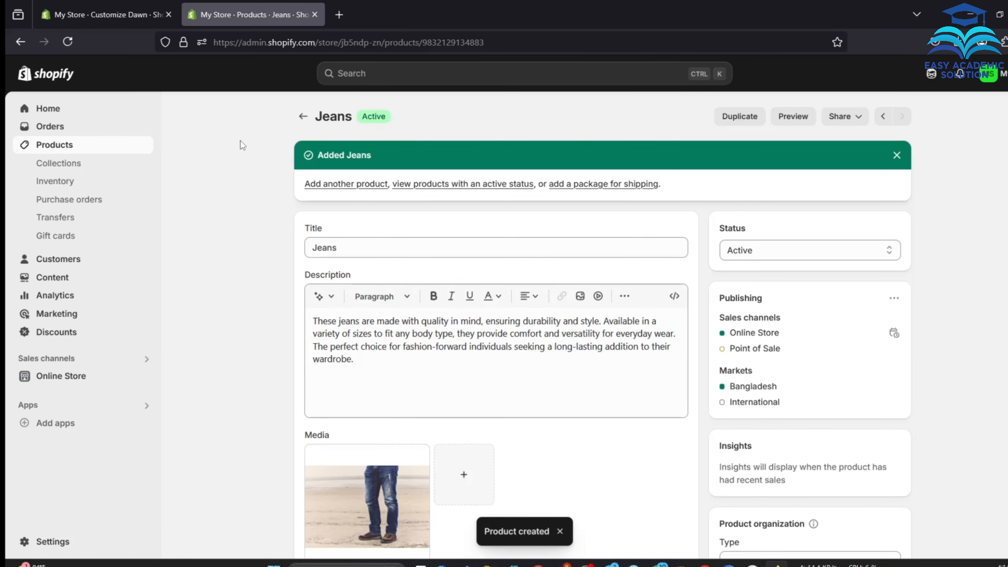
click(59, 149)
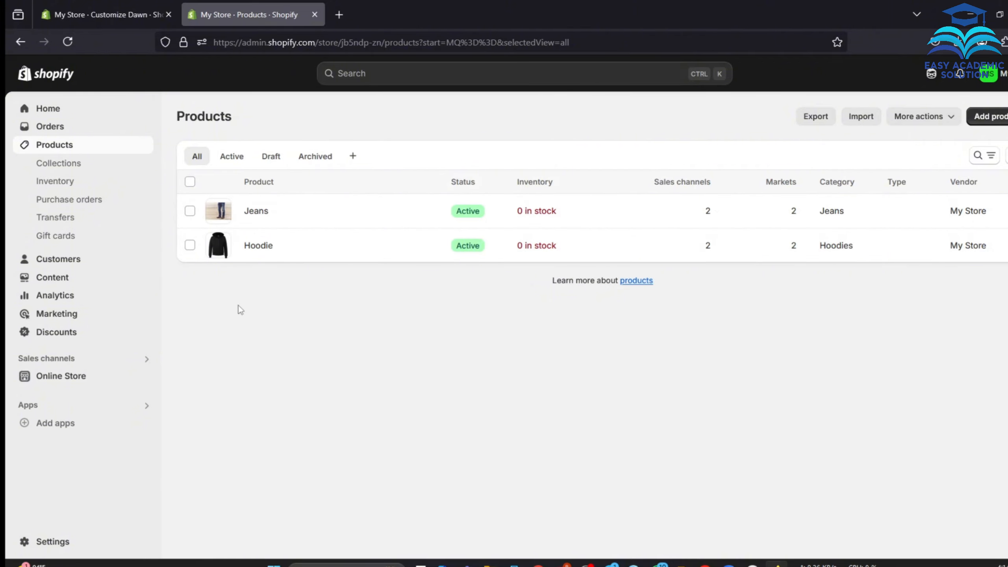
Reload the Dawn theme editor and check how the products are displayed in the home page's Featured products section
click(107, 14)
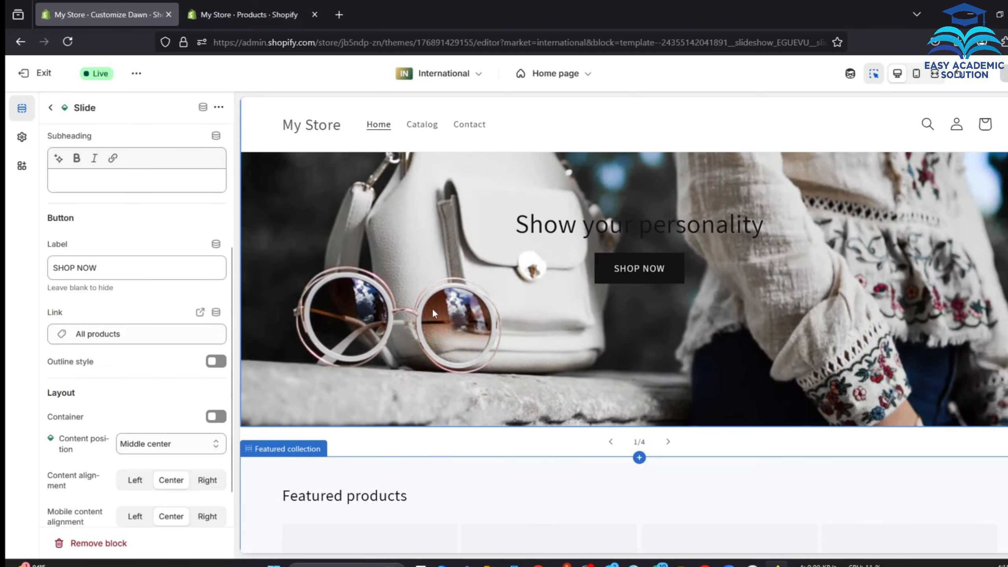
click(67, 42)
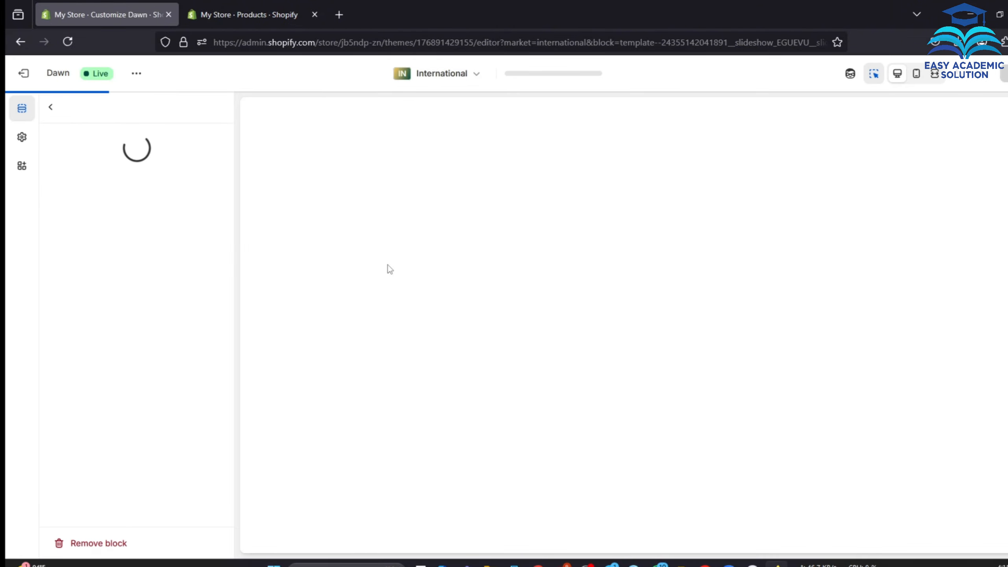
scroll(412, 270, down, 8)
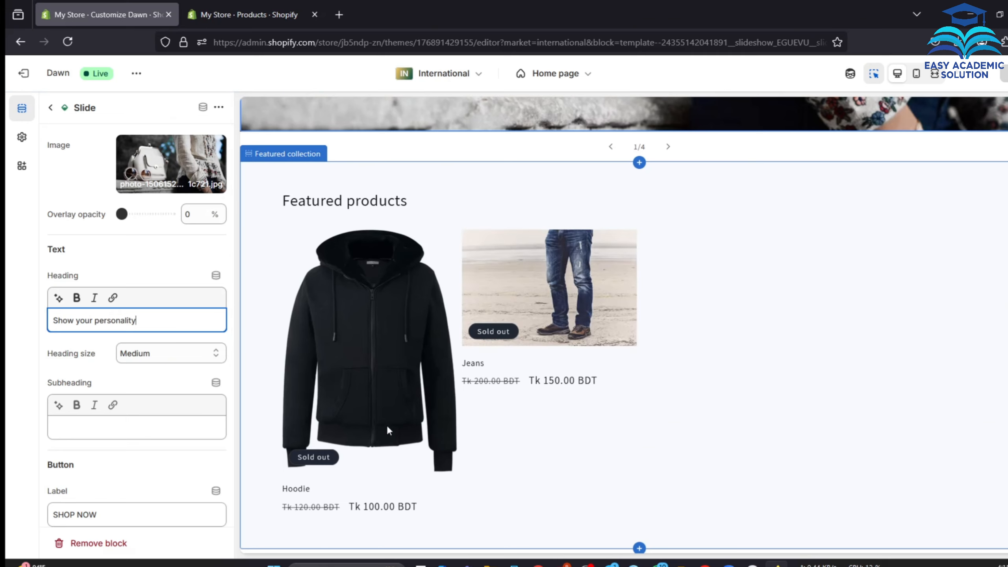
scroll(386, 357, up, 8)
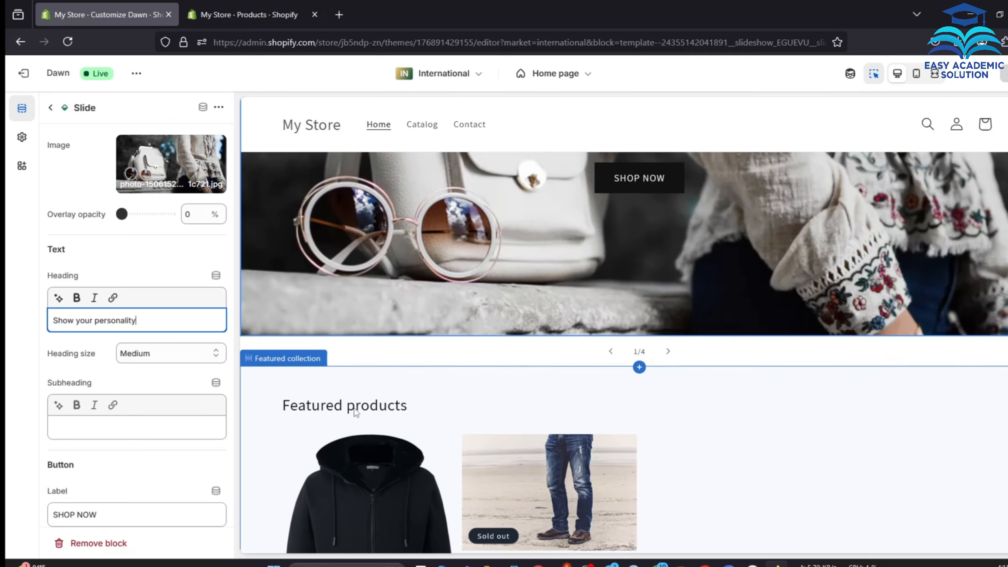
Set the SKU of the Jeans product to 2, save the change and return to the product list
click(246, 14)
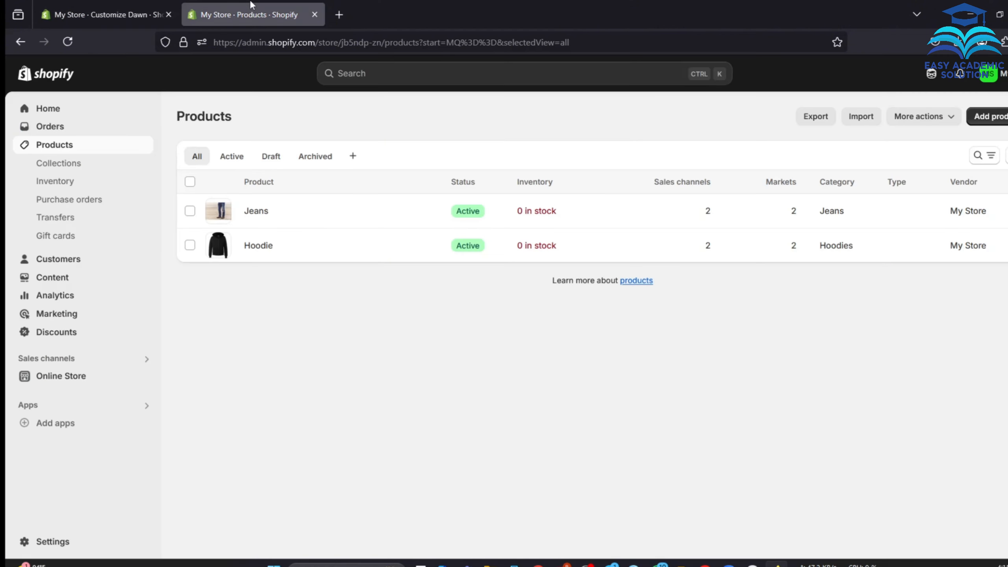
click(260, 211)
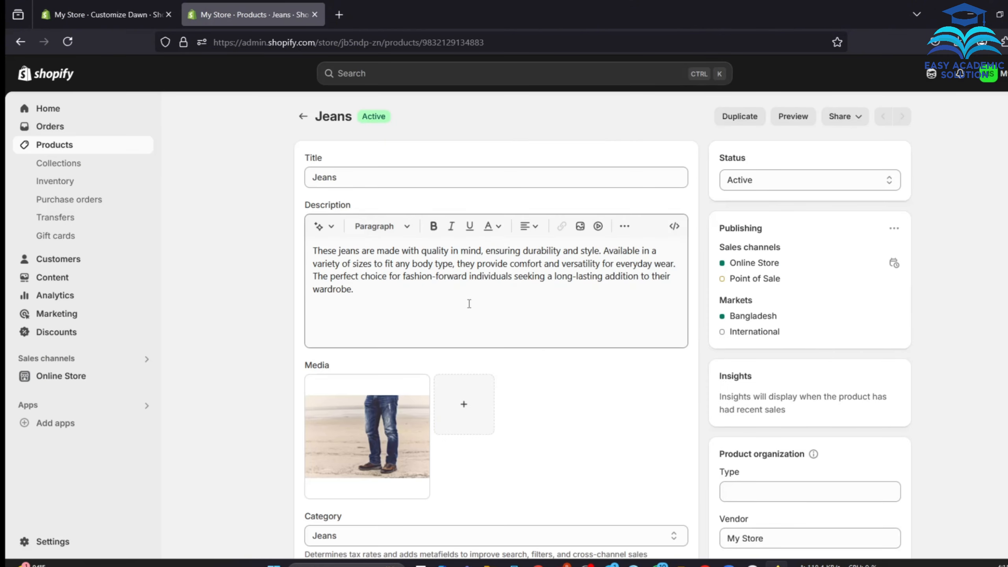
scroll(478, 306, down, 10)
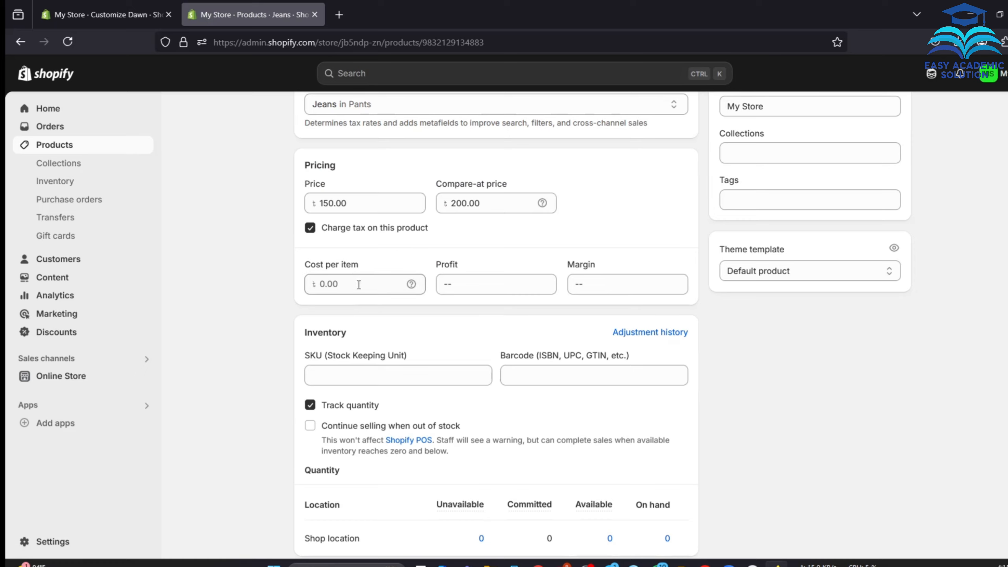
scroll(353, 278, down, 5)
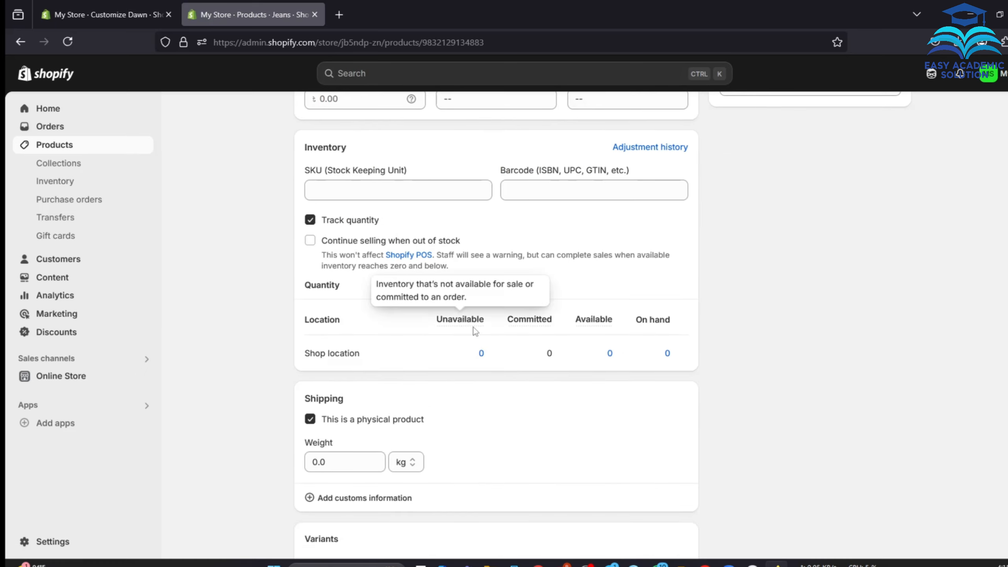
click(353, 185)
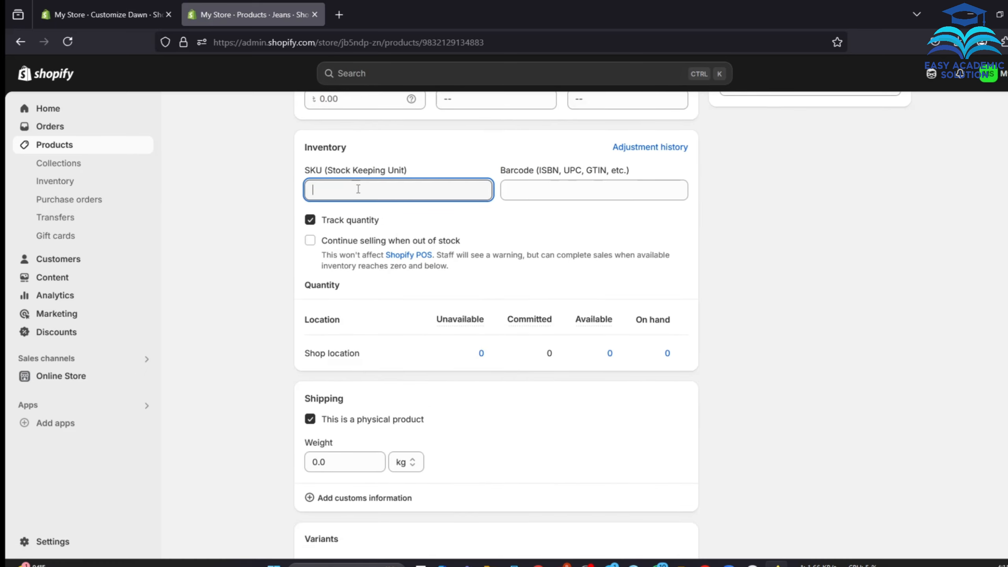
text(2)
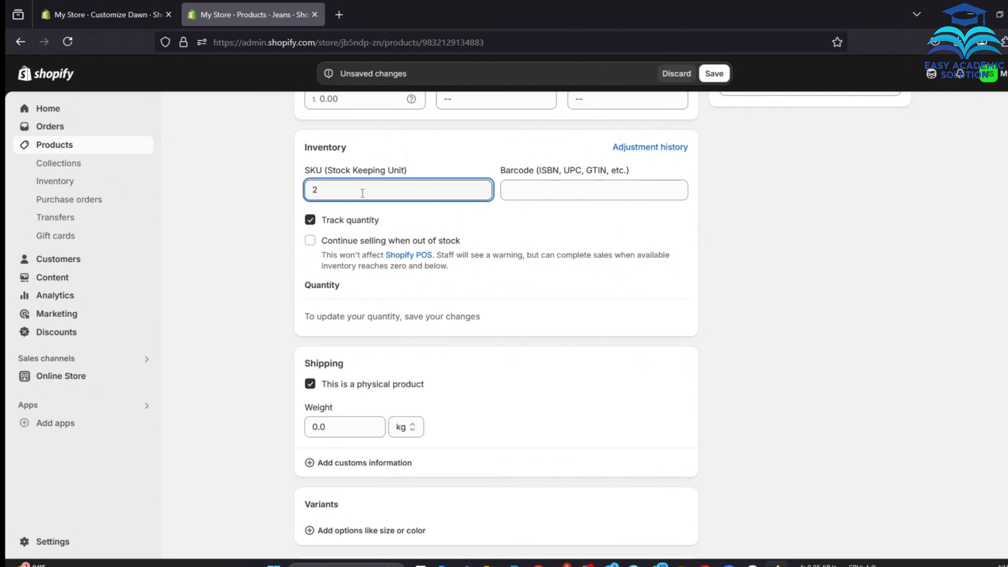
click(714, 76)
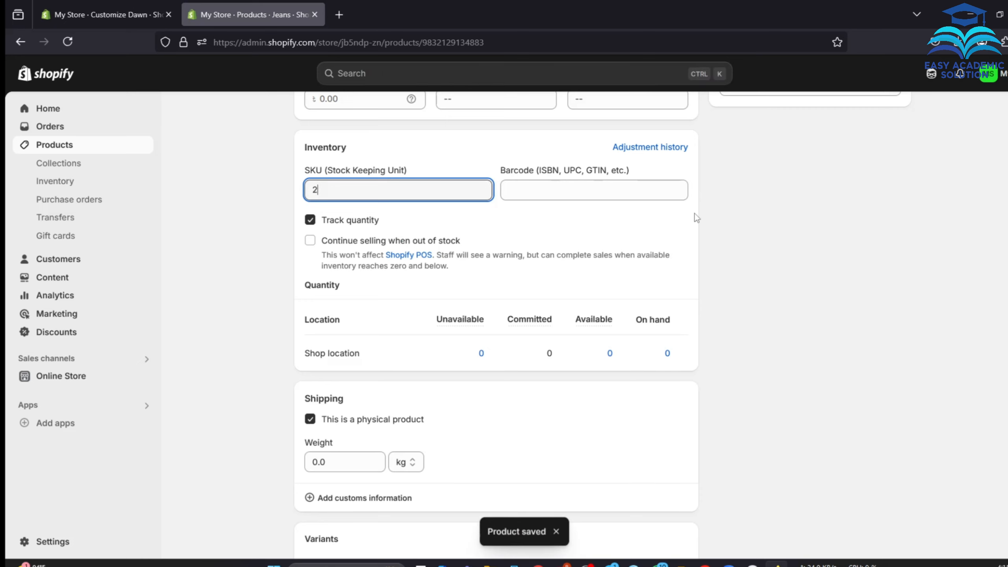
click(79, 145)
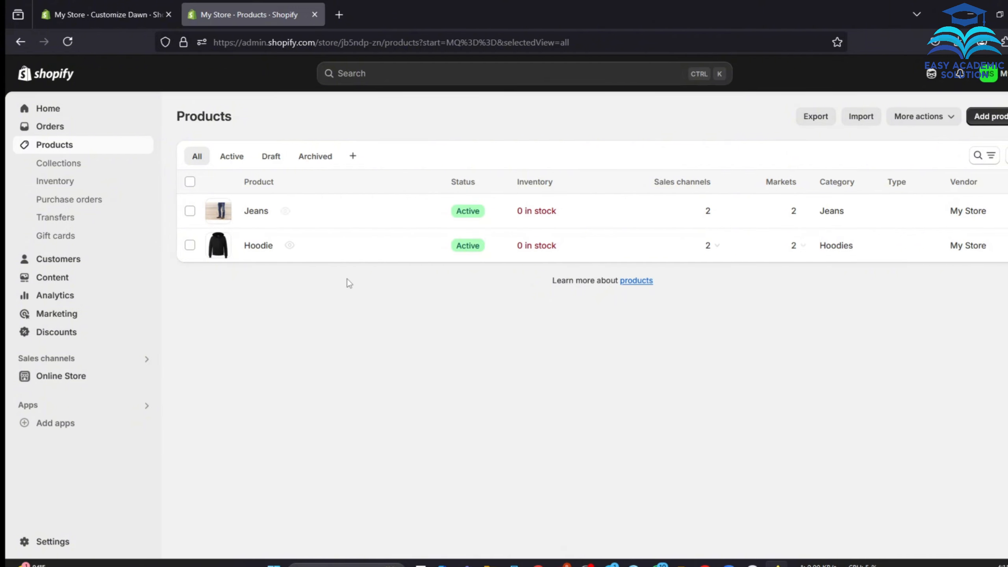
Go back to the theme editor and review the home page preview's slideshow and featured Hoodie and Jeans
click(112, 14)
scroll(482, 336, down, 10)
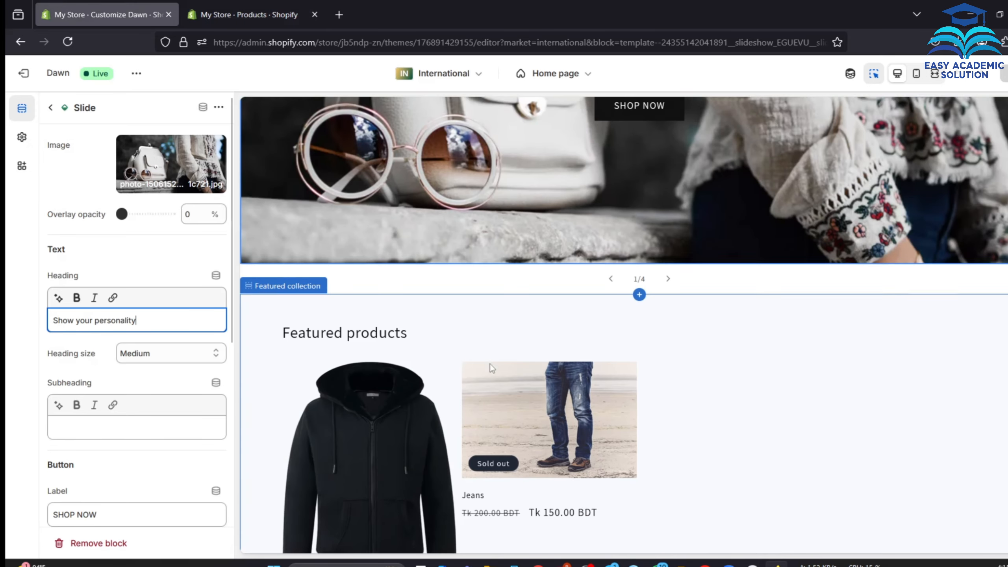
scroll(515, 399, up, 3)
scroll(566, 459, down, 3)
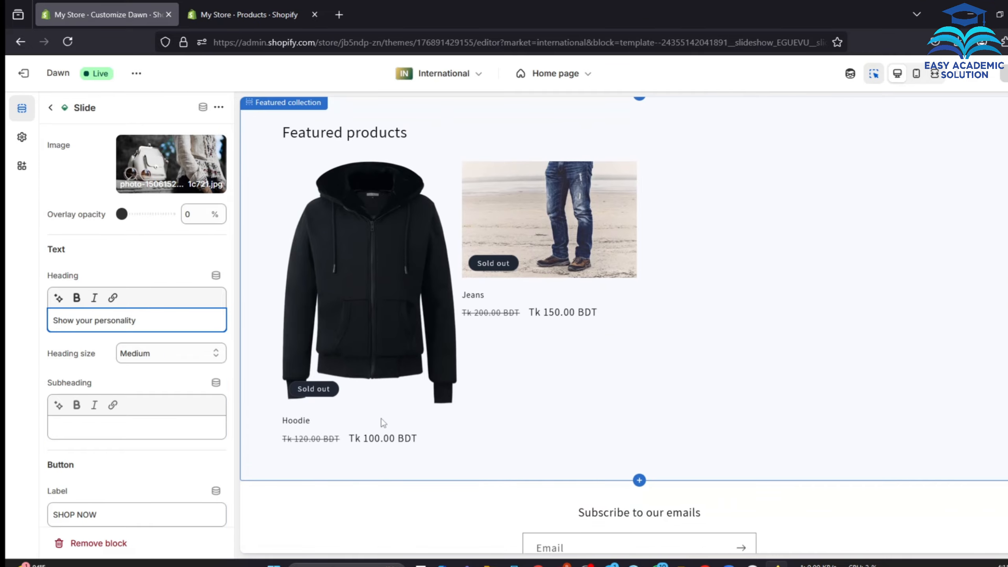
scroll(392, 397, up, 10)
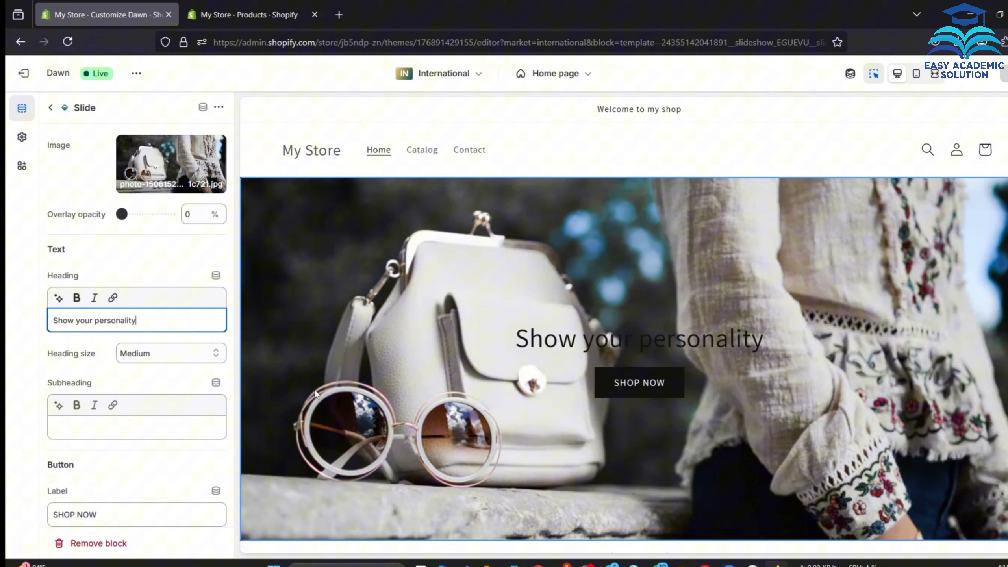
Return to the product list and start a new product titled "T shirt 2"
click(270, 15)
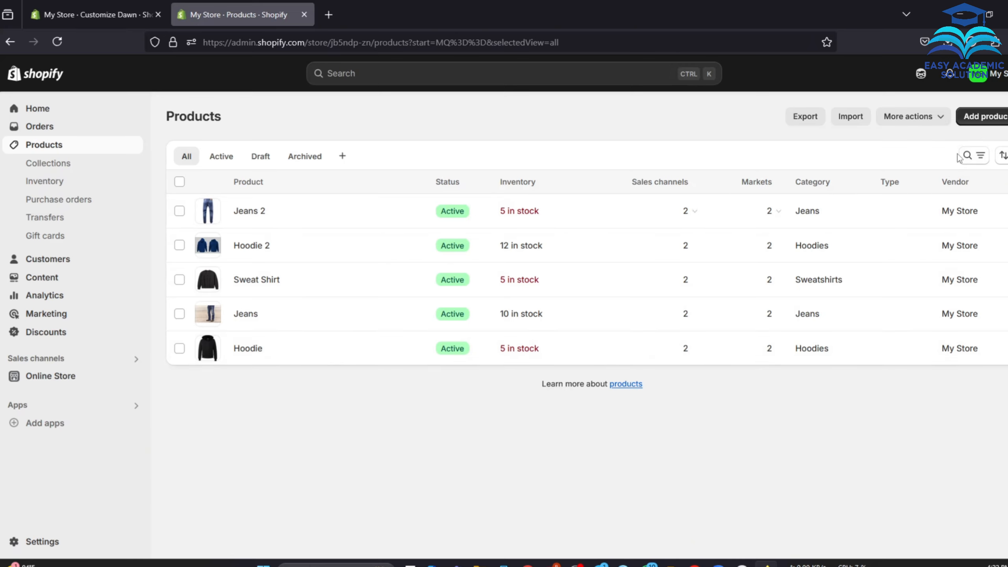
click(988, 117)
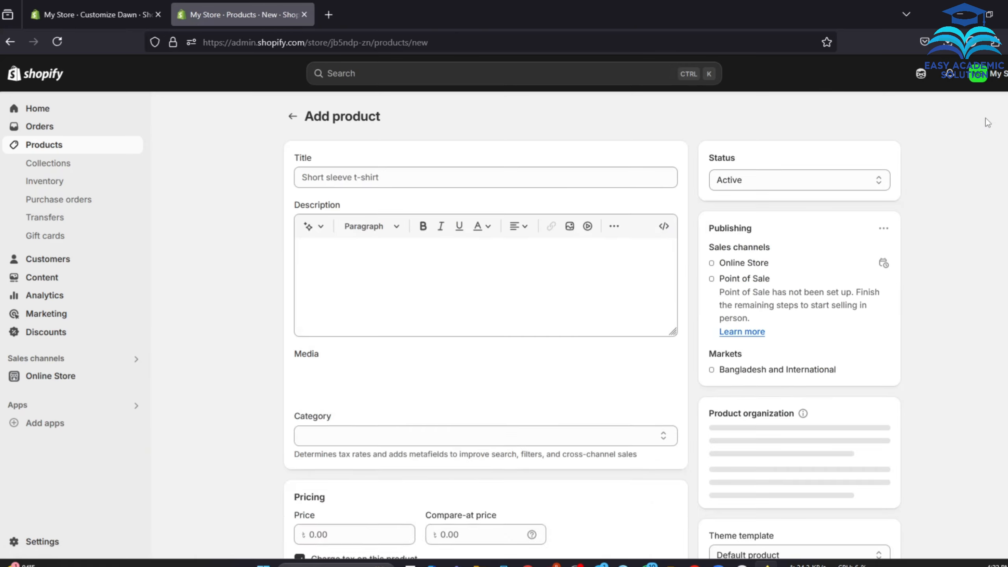
click(364, 176)
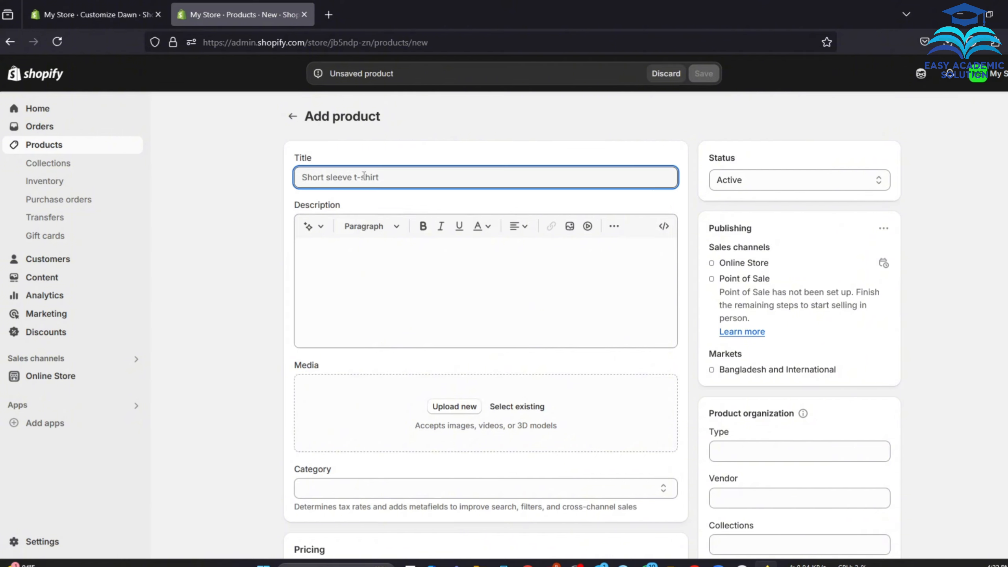
text(T shirt)
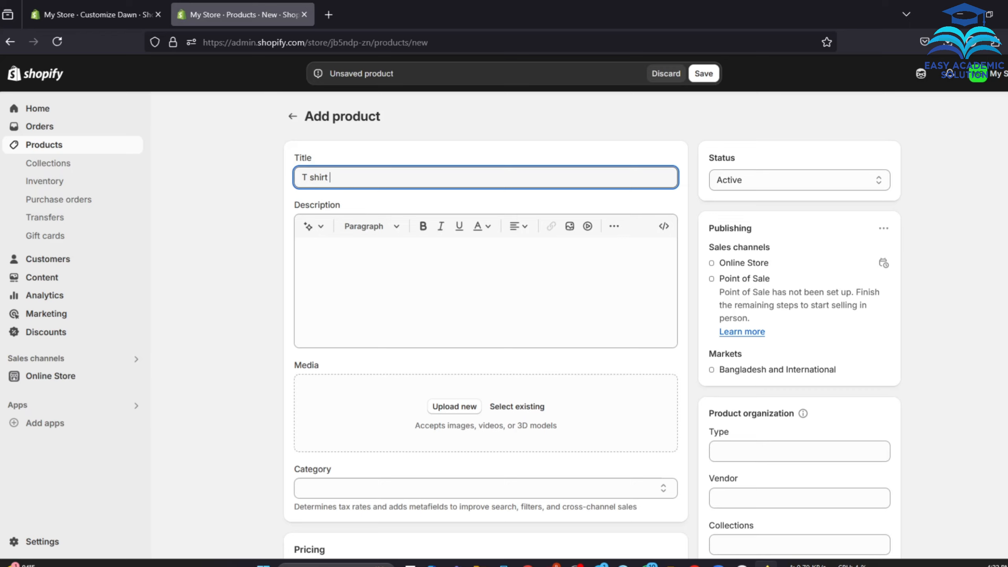
text( 2)
click(371, 275)
Open the file upload for the new T-shirt product's media
scroll(453, 301, down, 5)
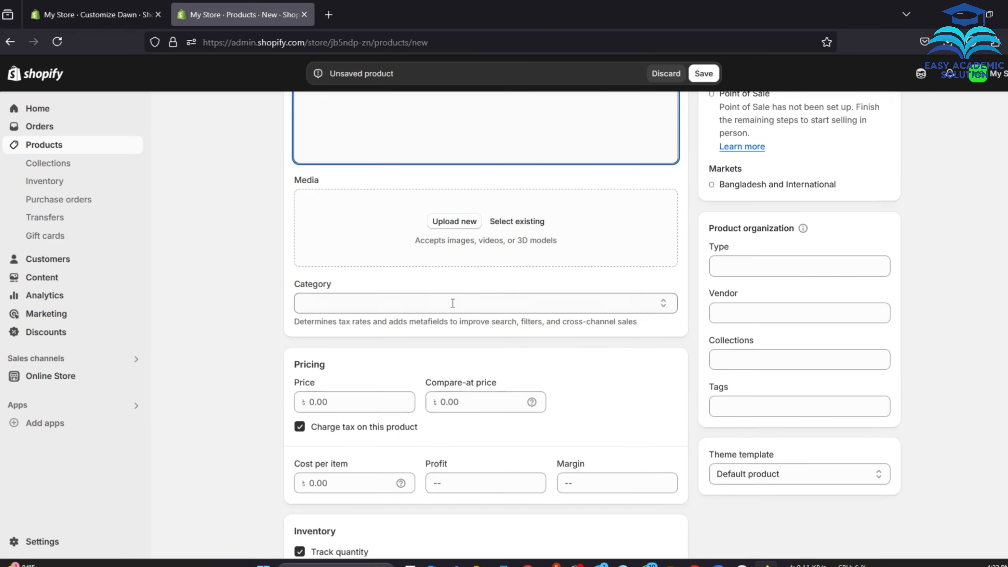
click(454, 222)
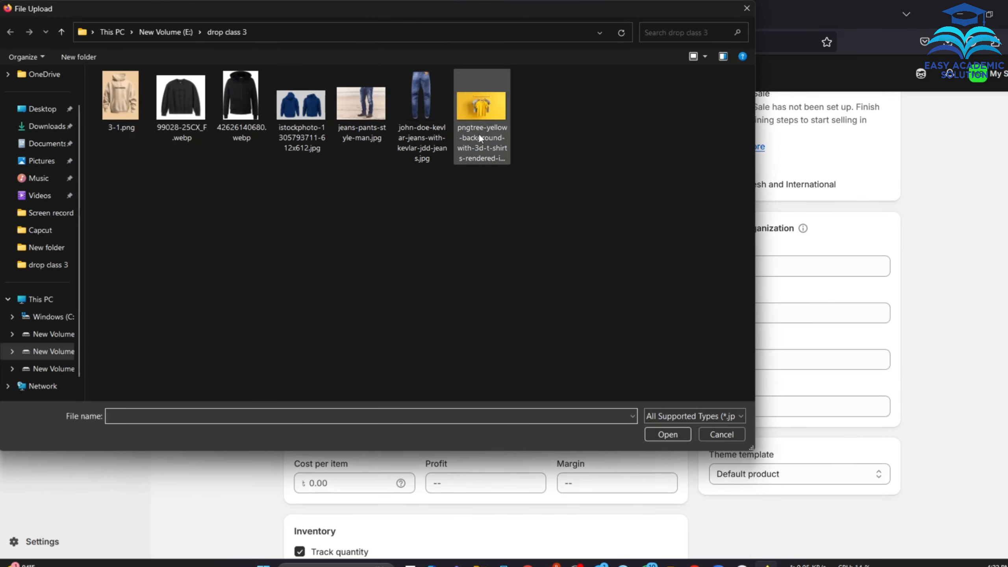